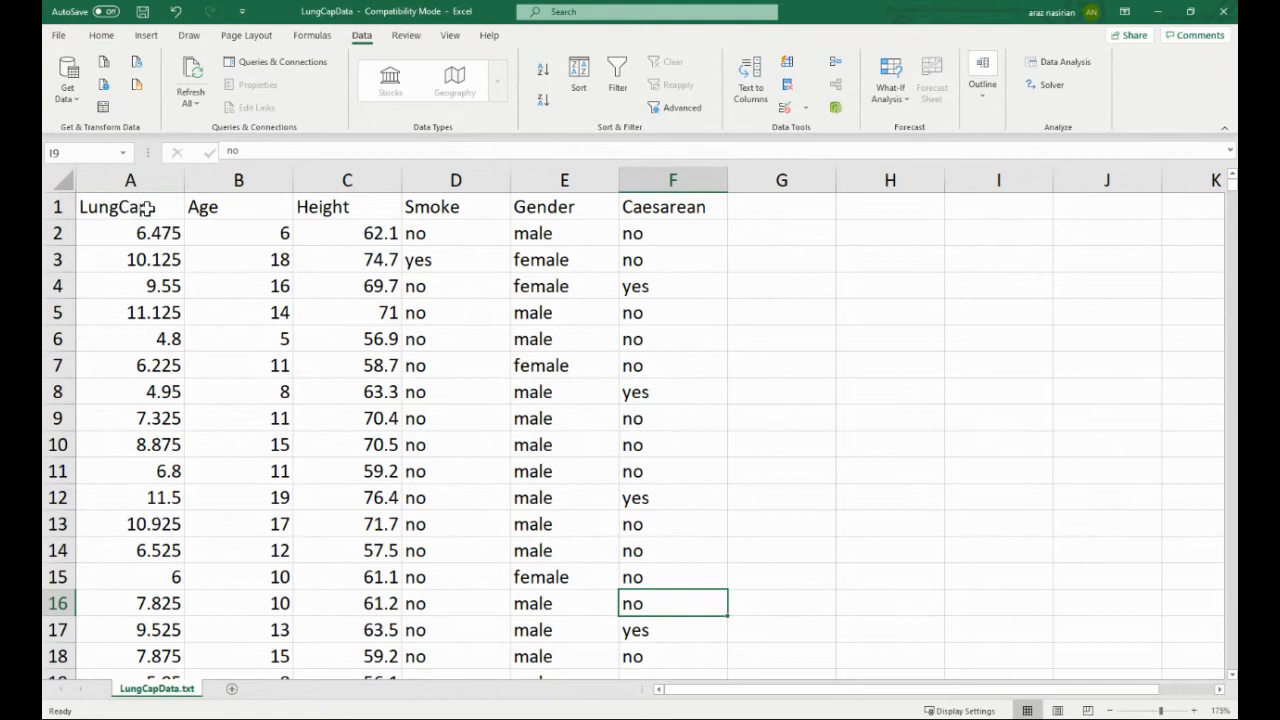
Step: Examine the dataset's LungCap, Age, Height, Smoke, Gender and Caesarean columns and the kind of values each one holds
click(147, 207)
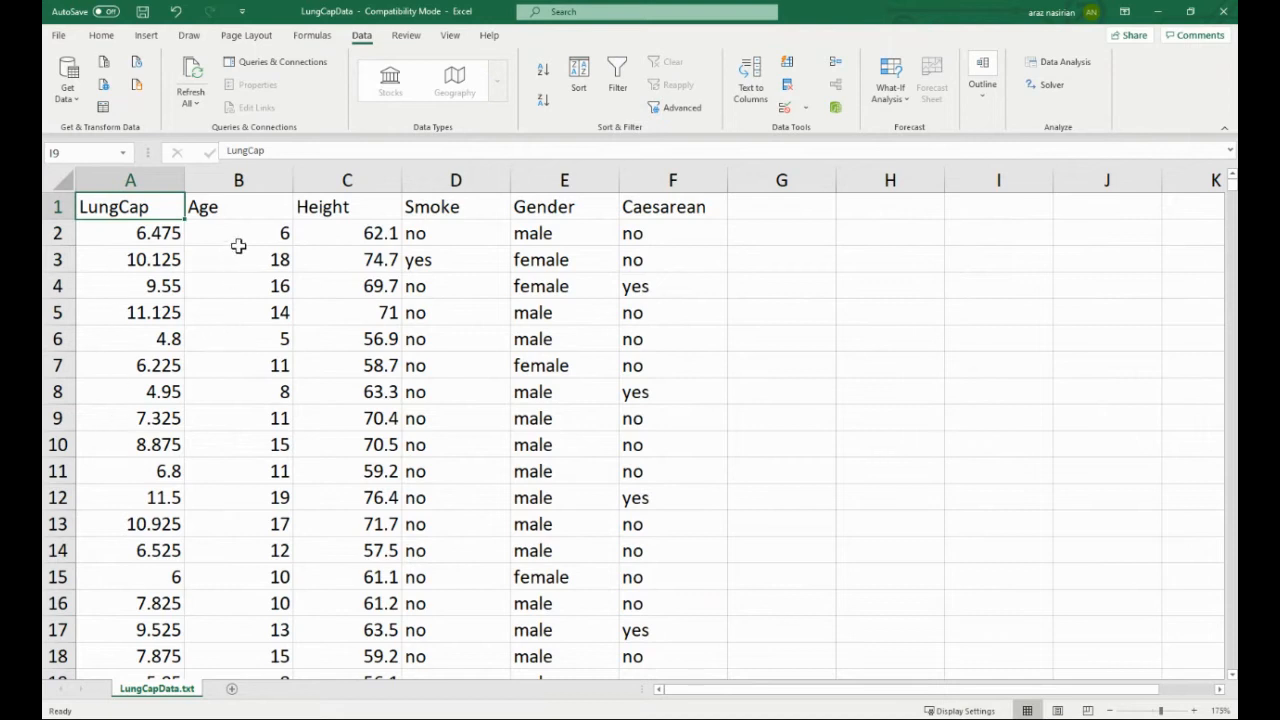
click(239, 180)
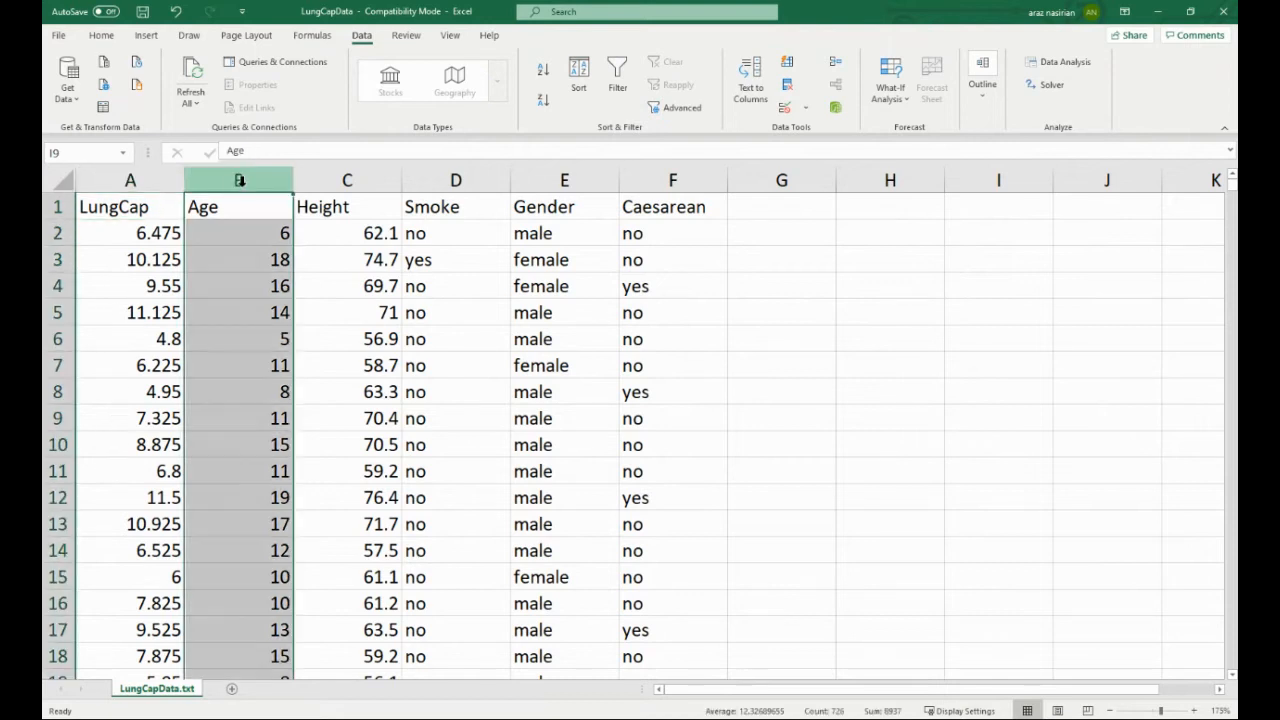
click(240, 244)
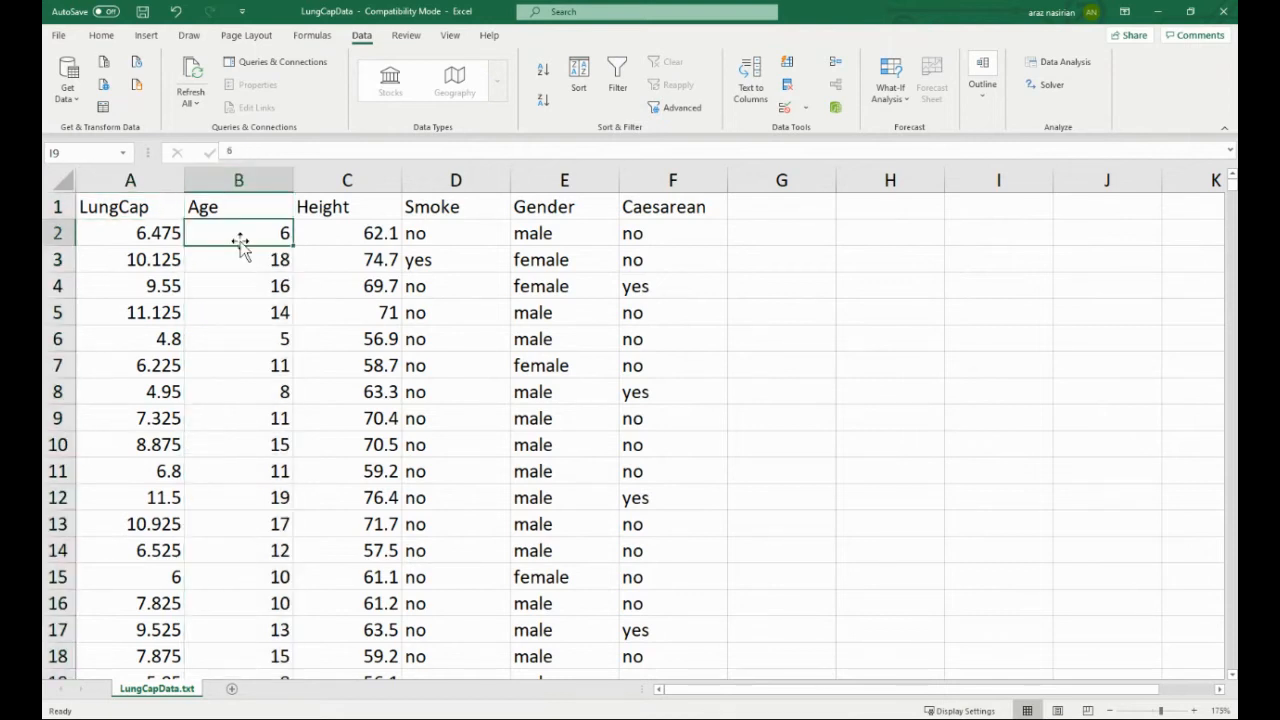
click(237, 259)
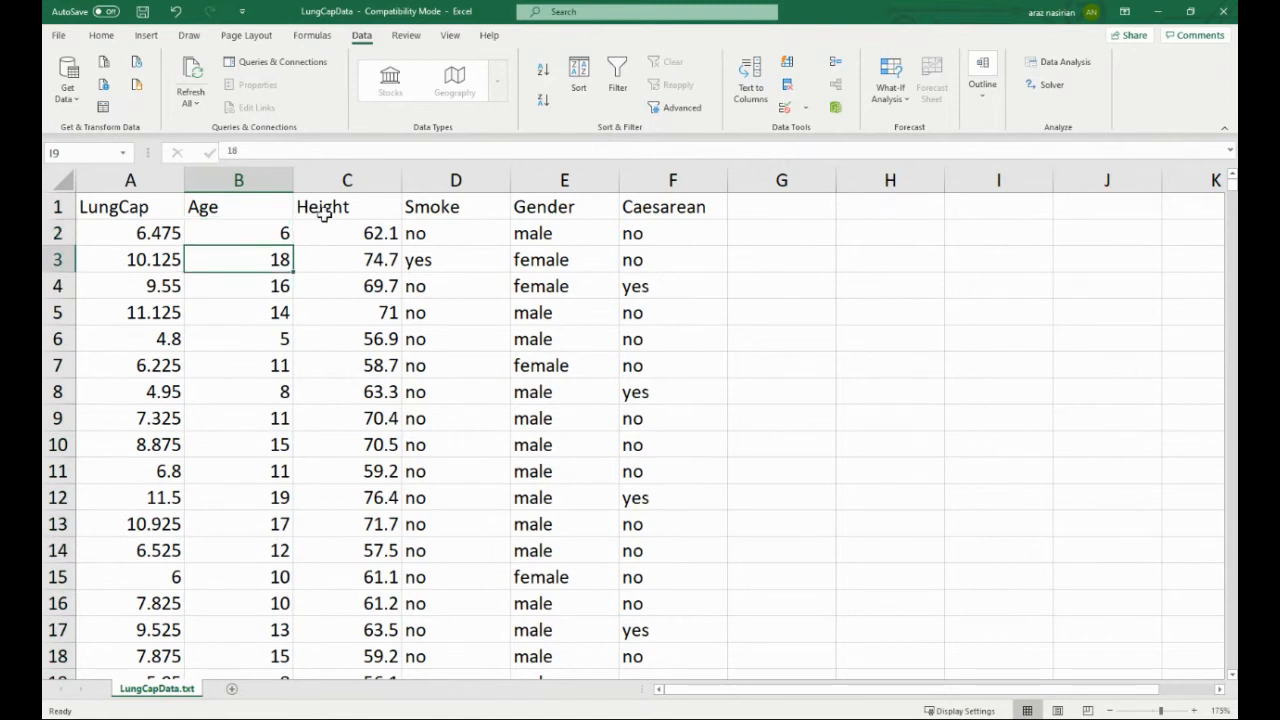
click(346, 184)
click(335, 237)
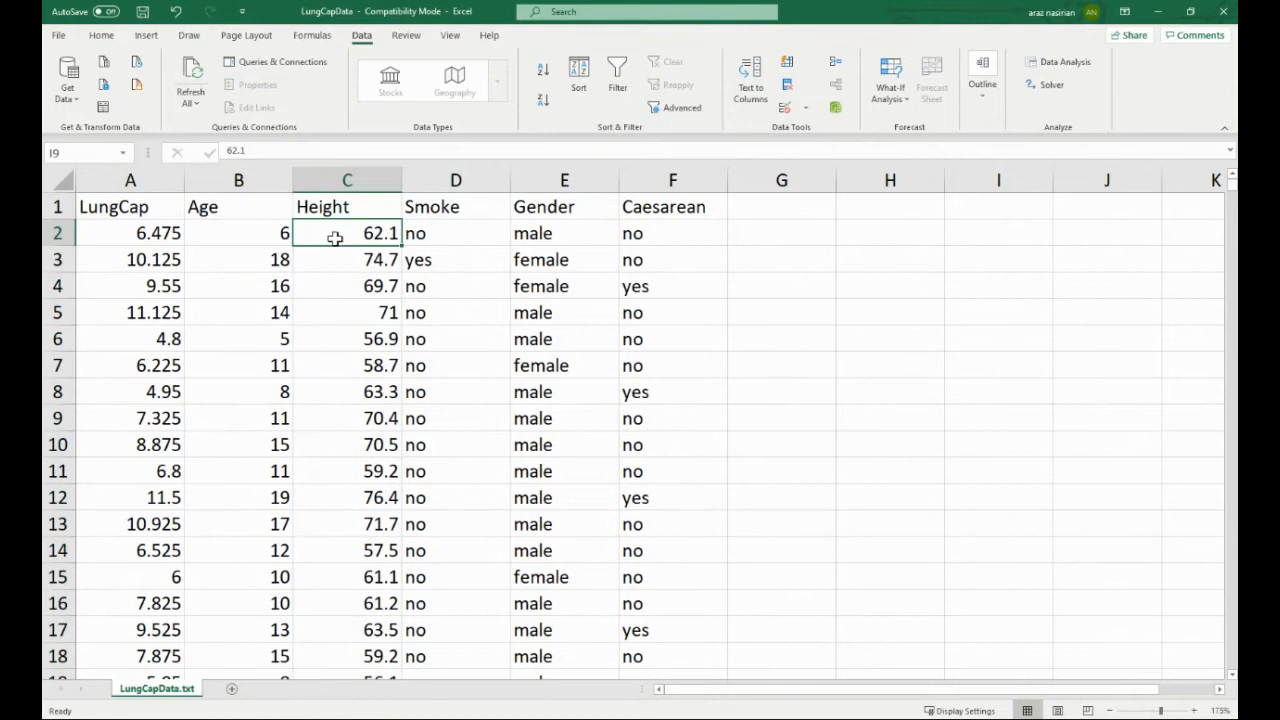
click(349, 291)
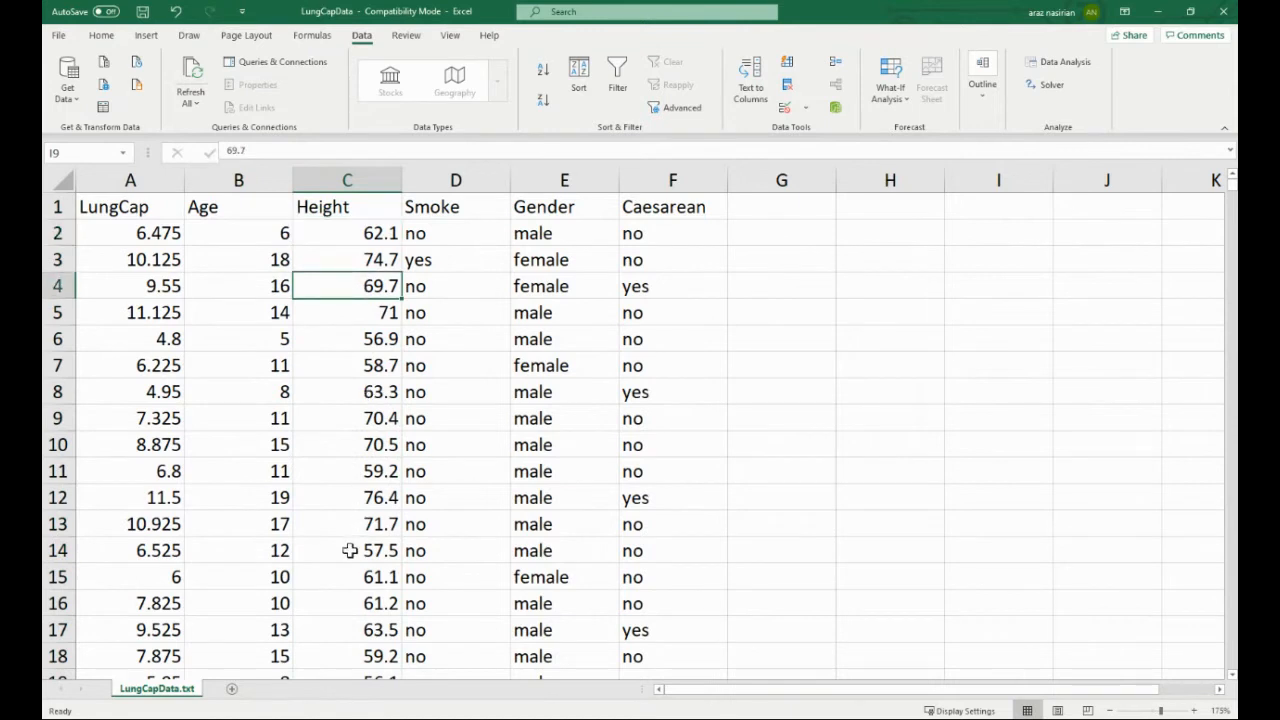
click(460, 183)
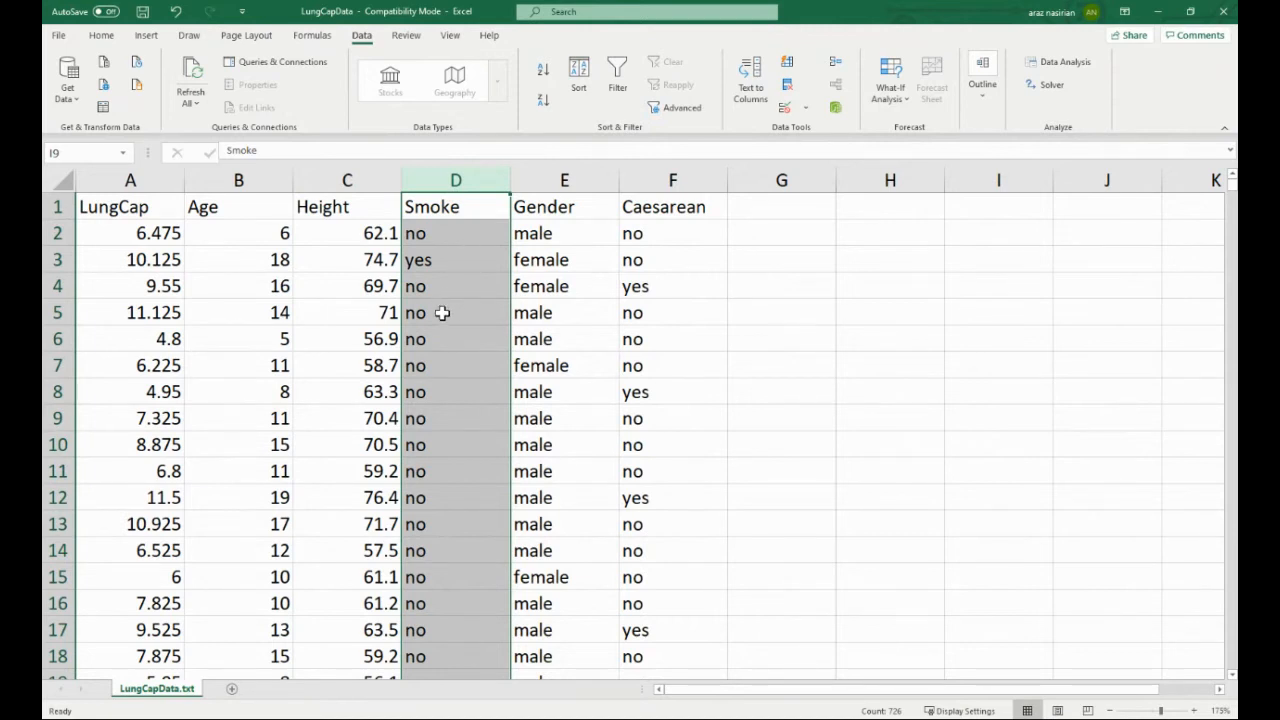
click(546, 181)
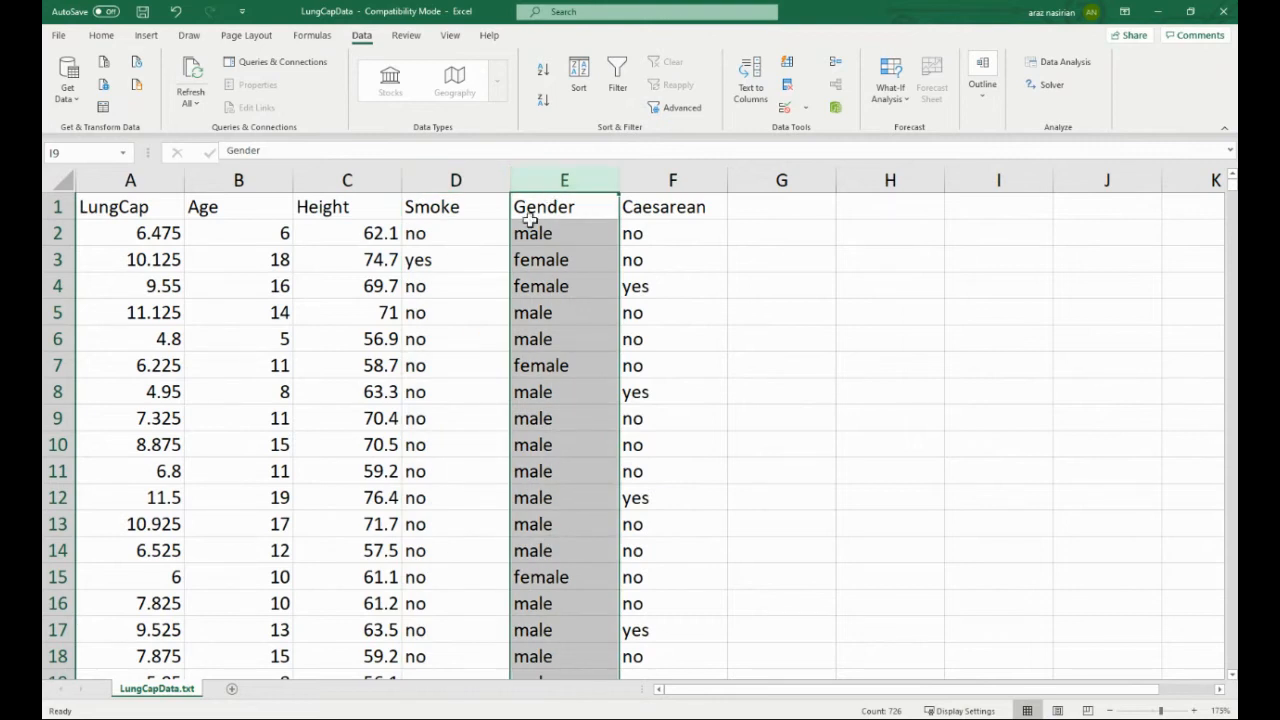
click(559, 261)
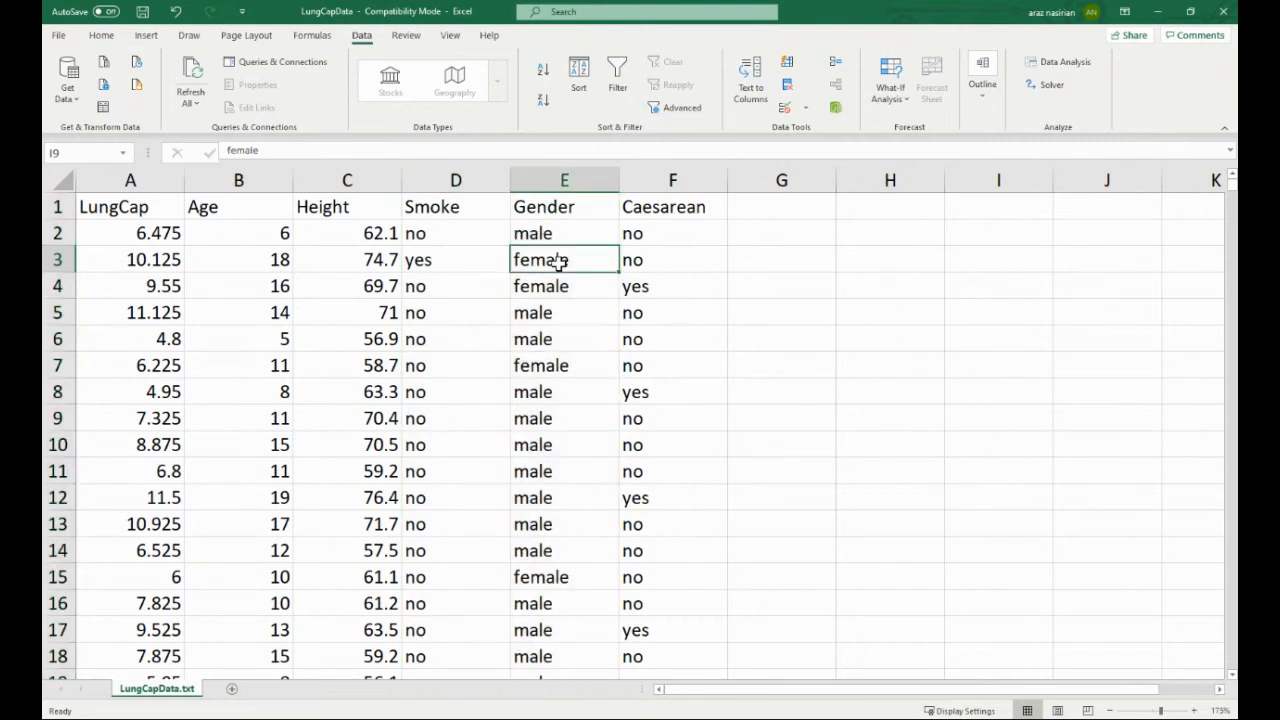
click(583, 235)
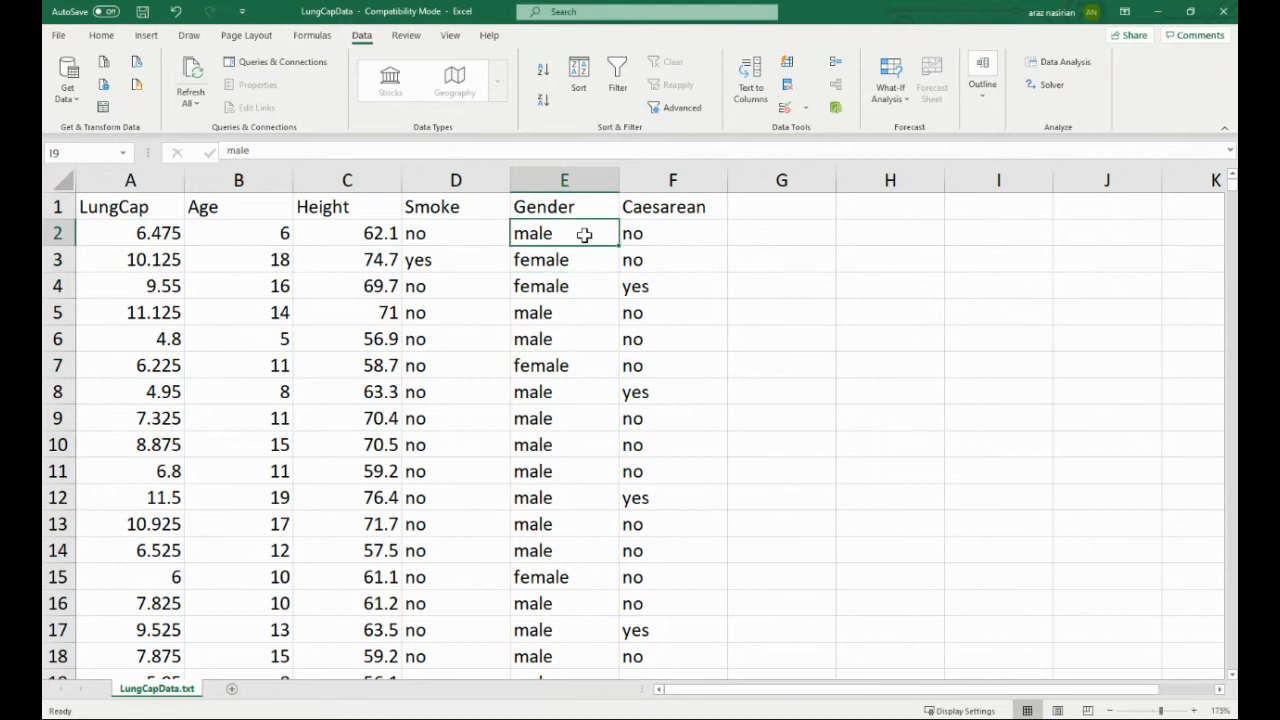
click(583, 258)
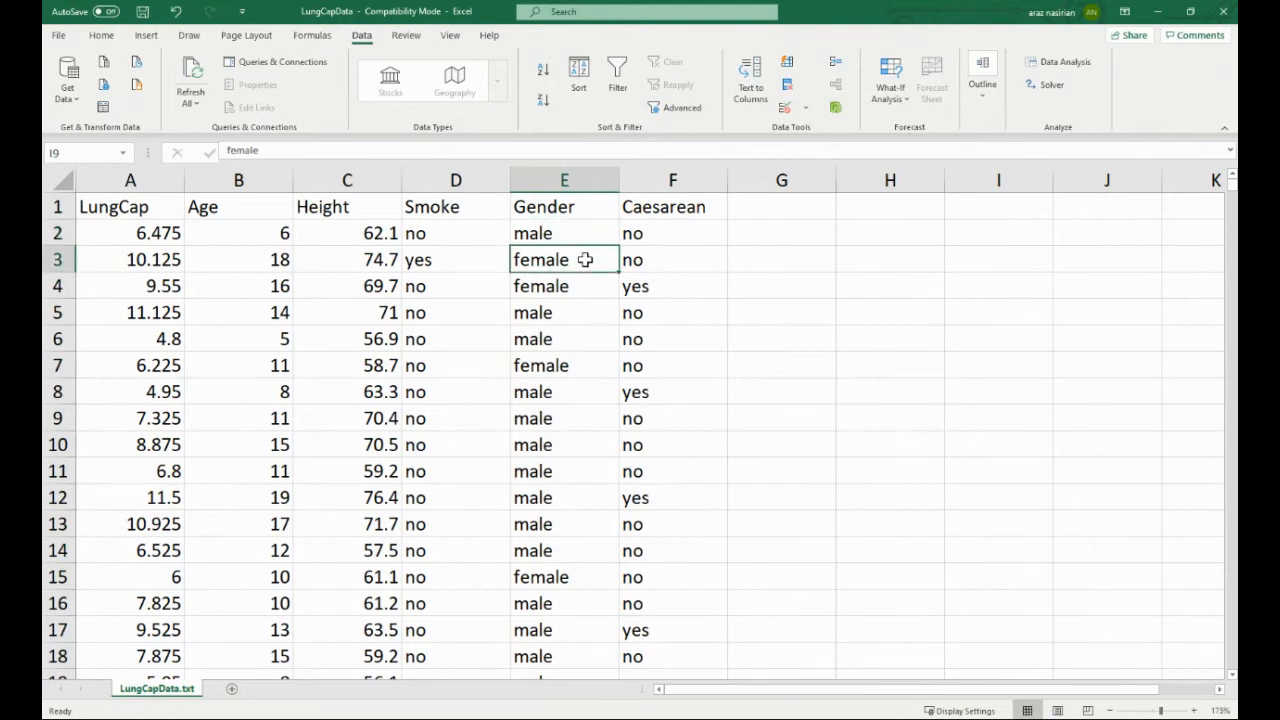
click(666, 181)
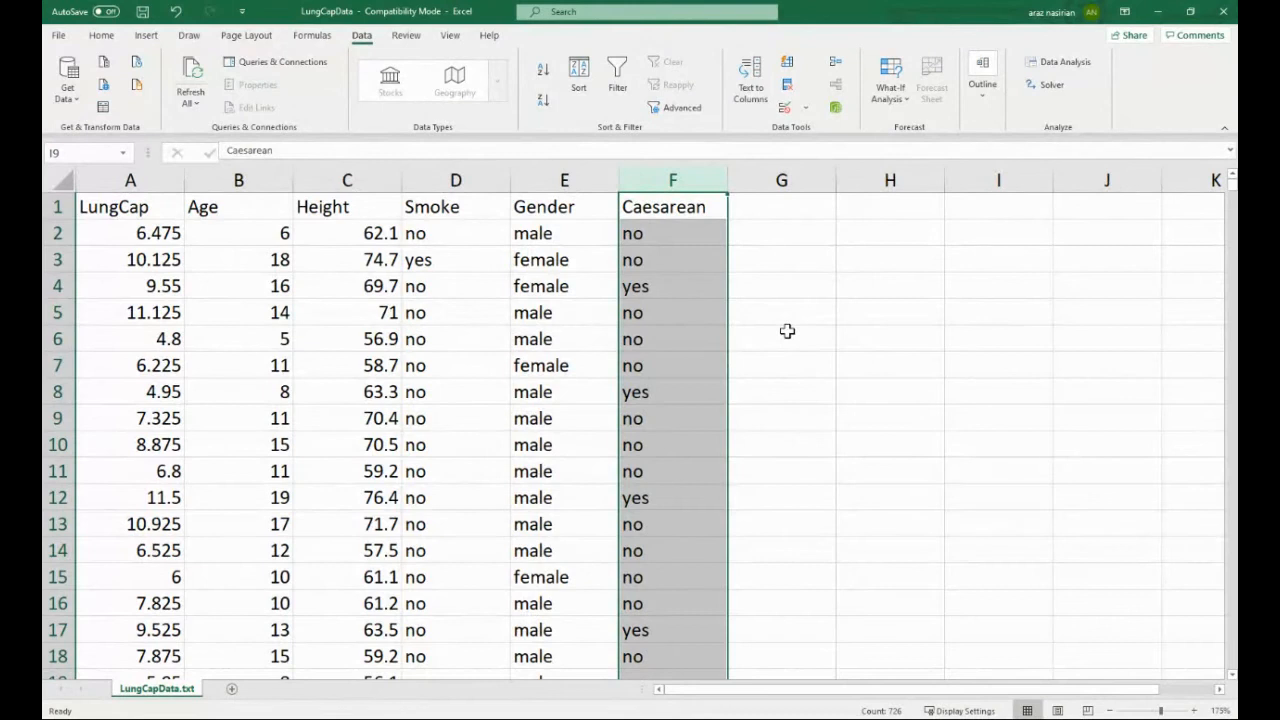
click(346, 176)
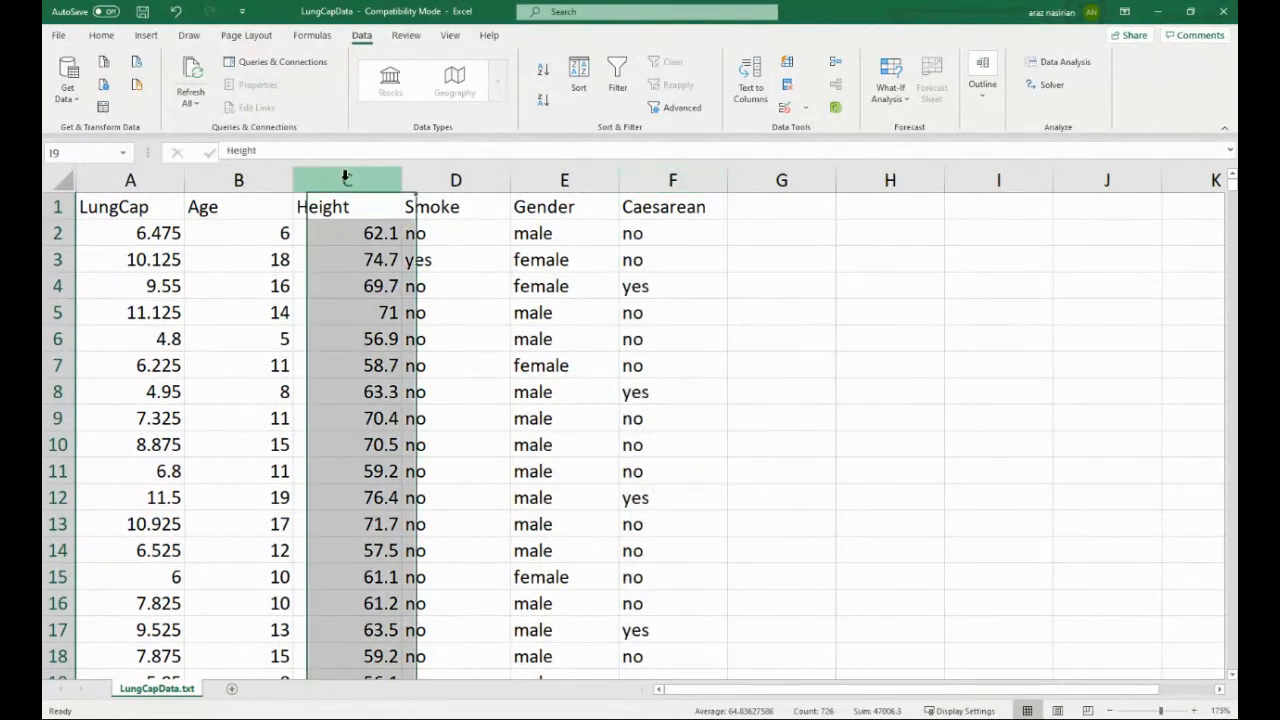
Step: Label cells H4 and H5 as Min and Max beside the data
click(867, 277)
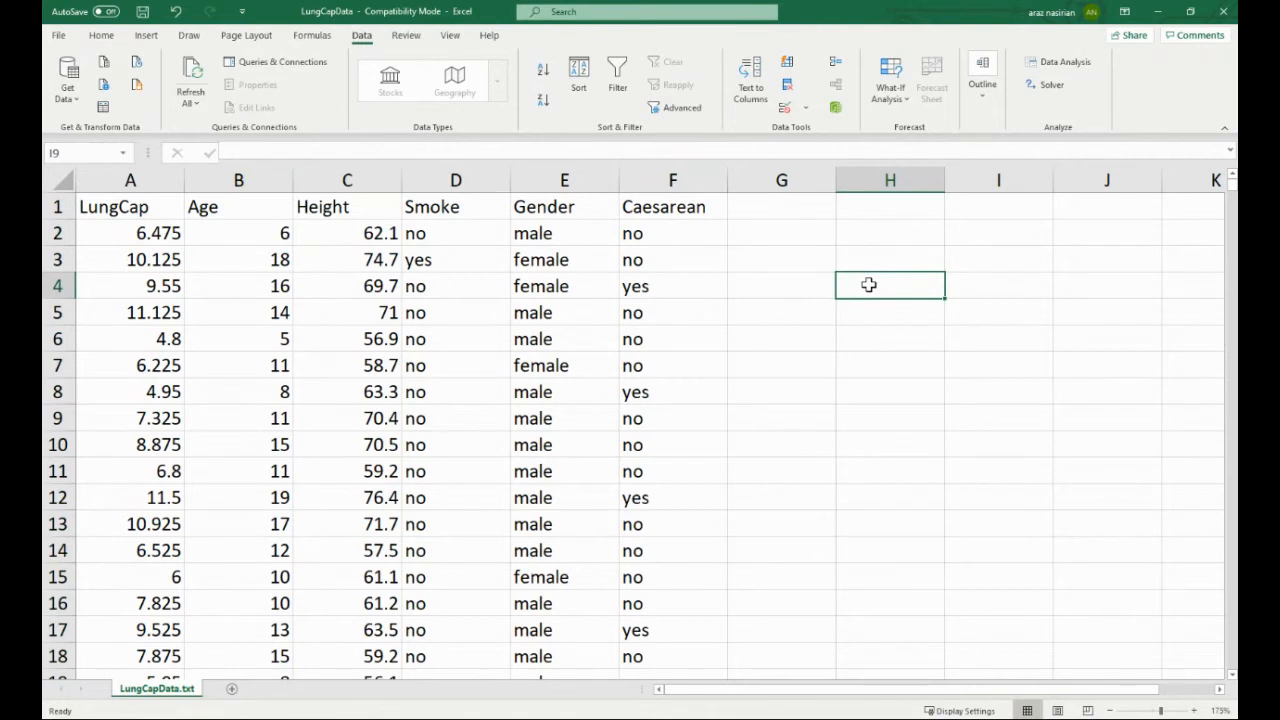
text(Min)
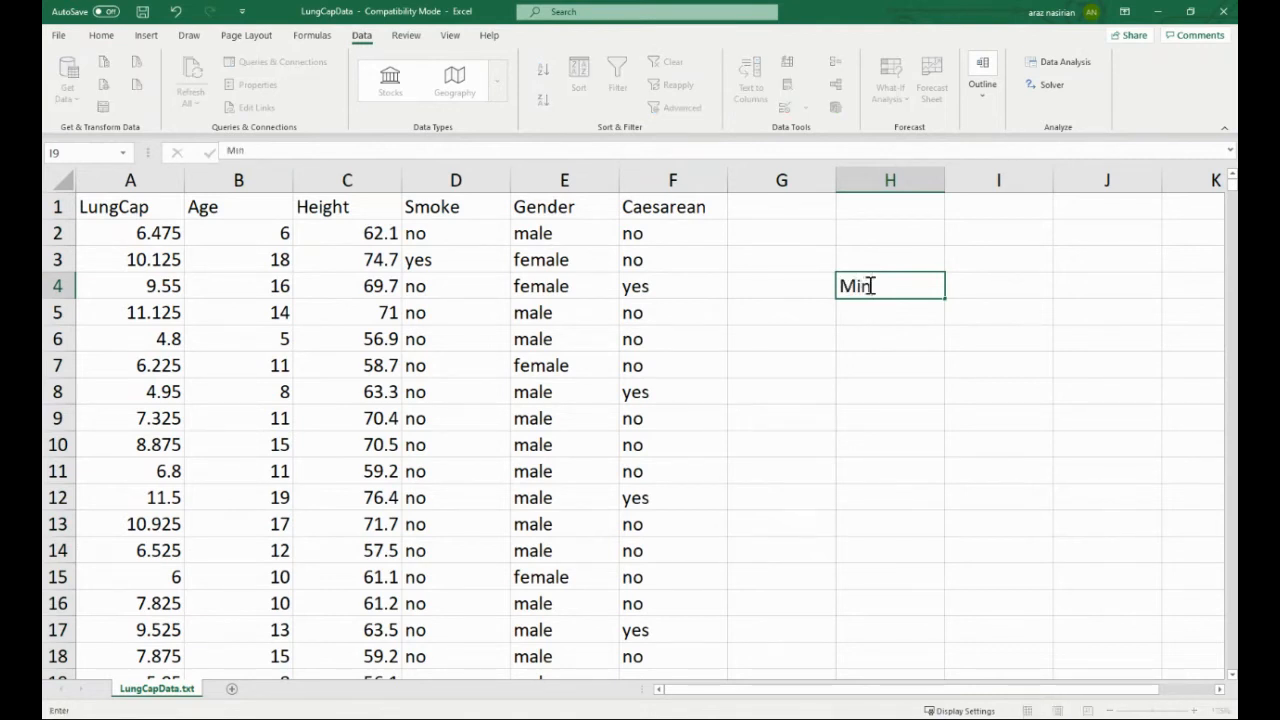
key(Return)
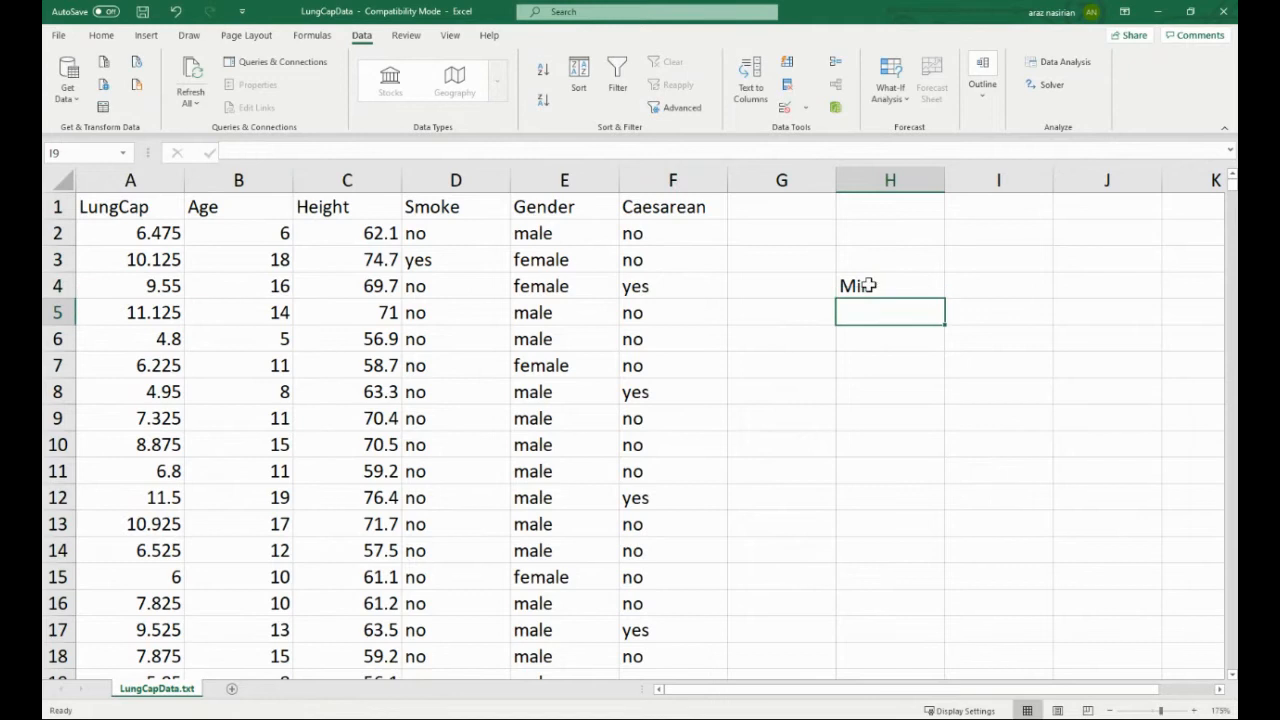
text(Max)
key(Tab)
Step: Calculate the minimum Height in I4 with the MIN function over C2:C726
key(Up)
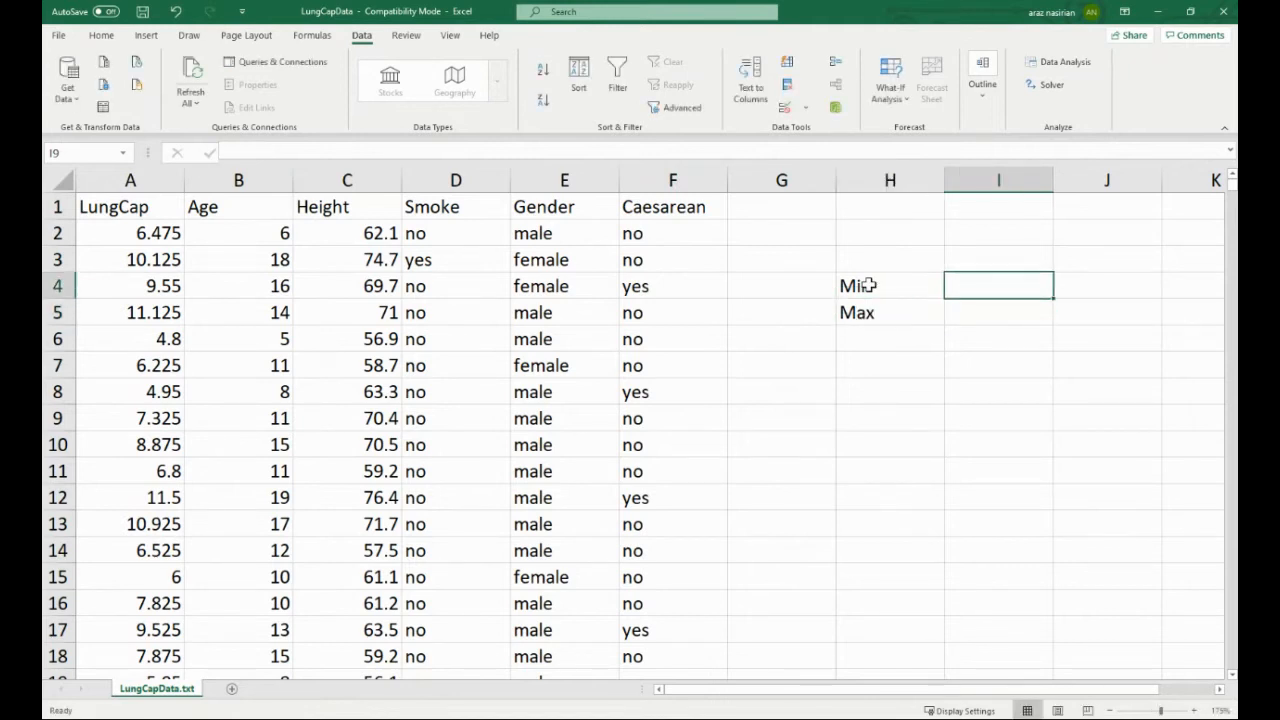
text(=min)
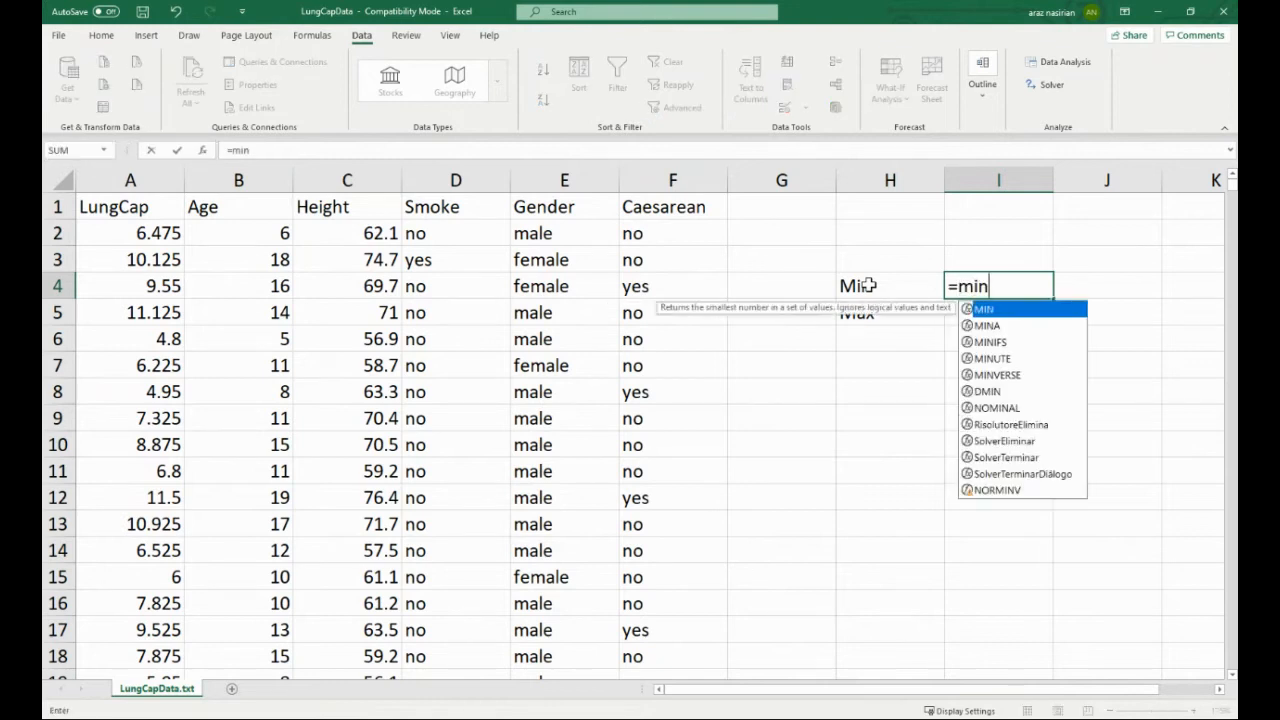
key(Tab)
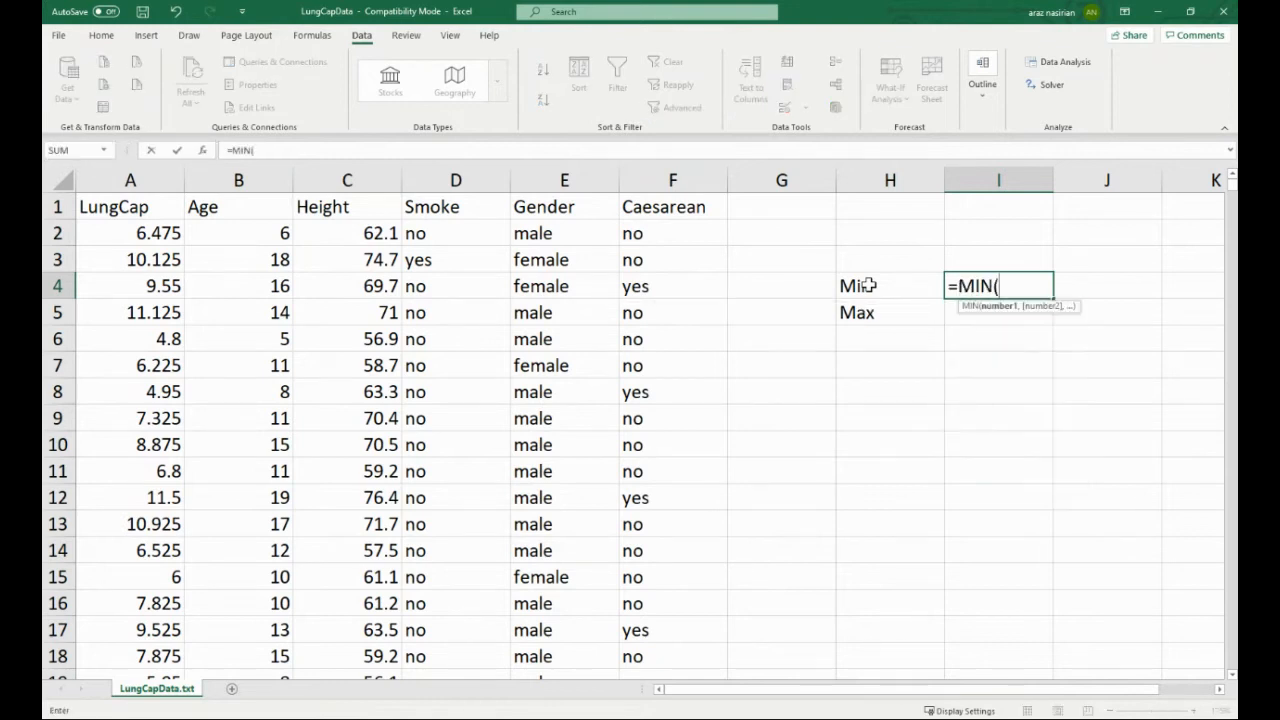
click(339, 232)
key(ctrl+shift+Down)
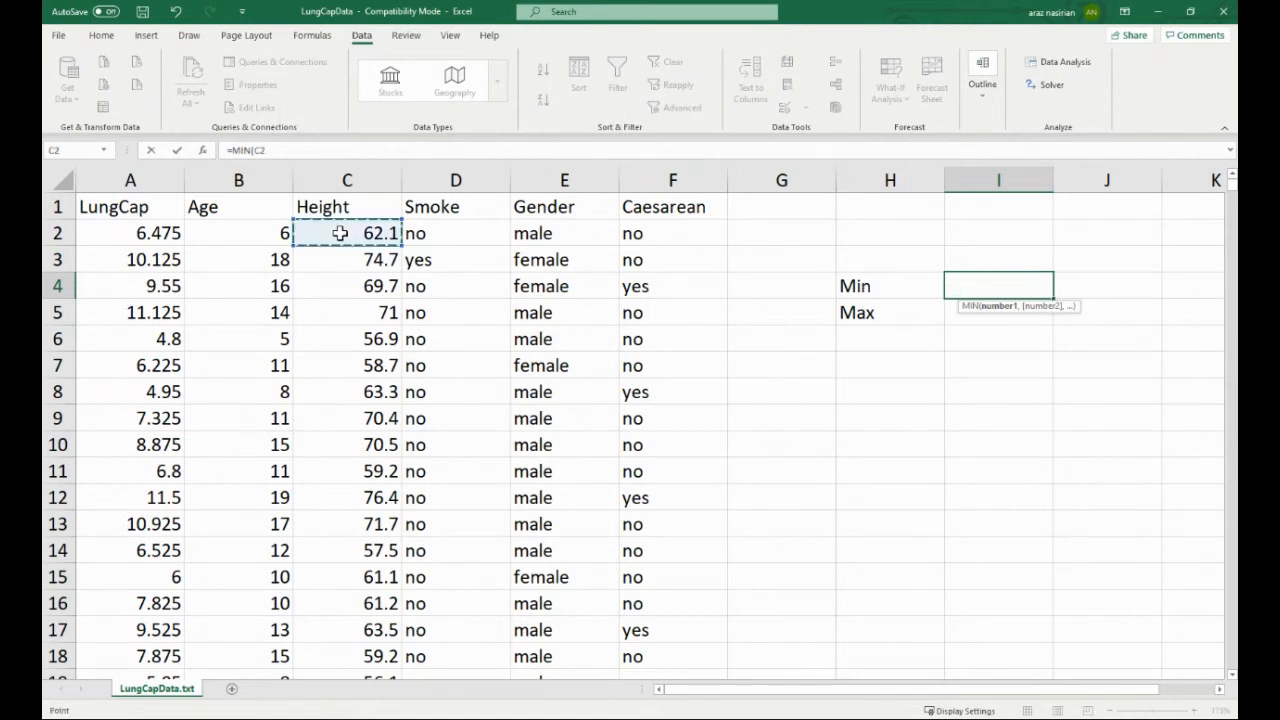
key(Return)
scroll(814, 511, up, 2)
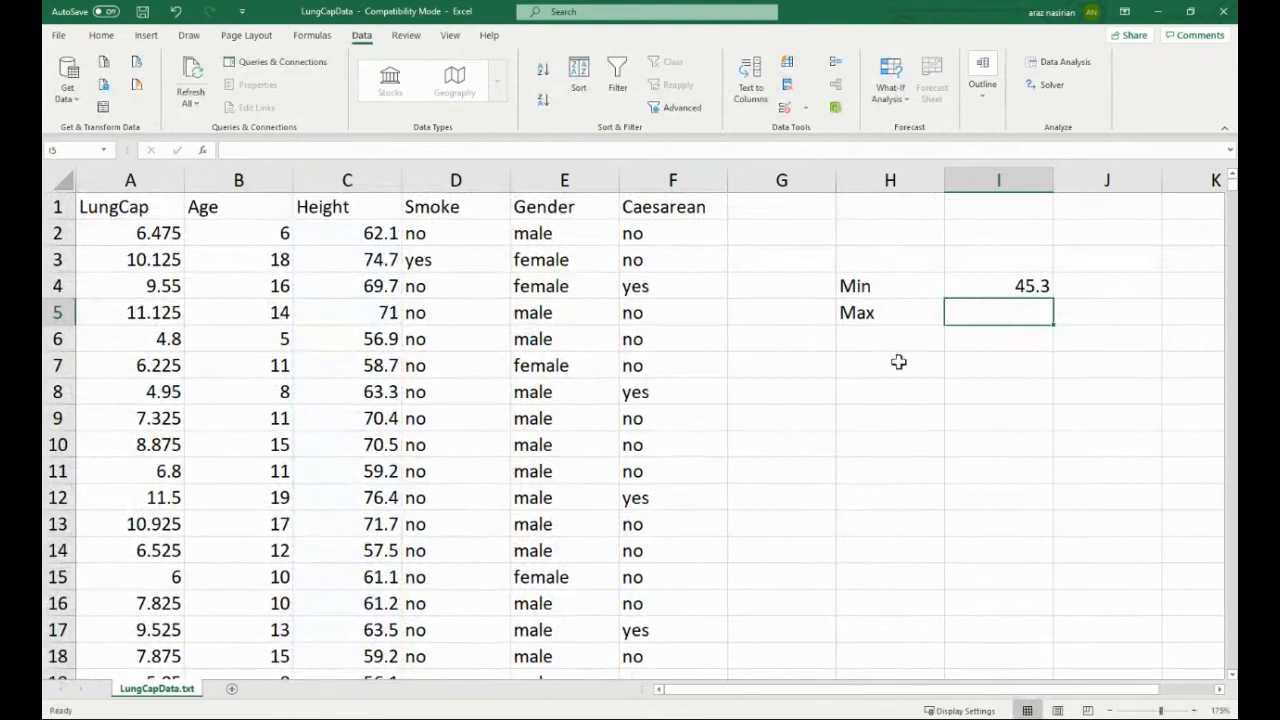
click(998, 286)
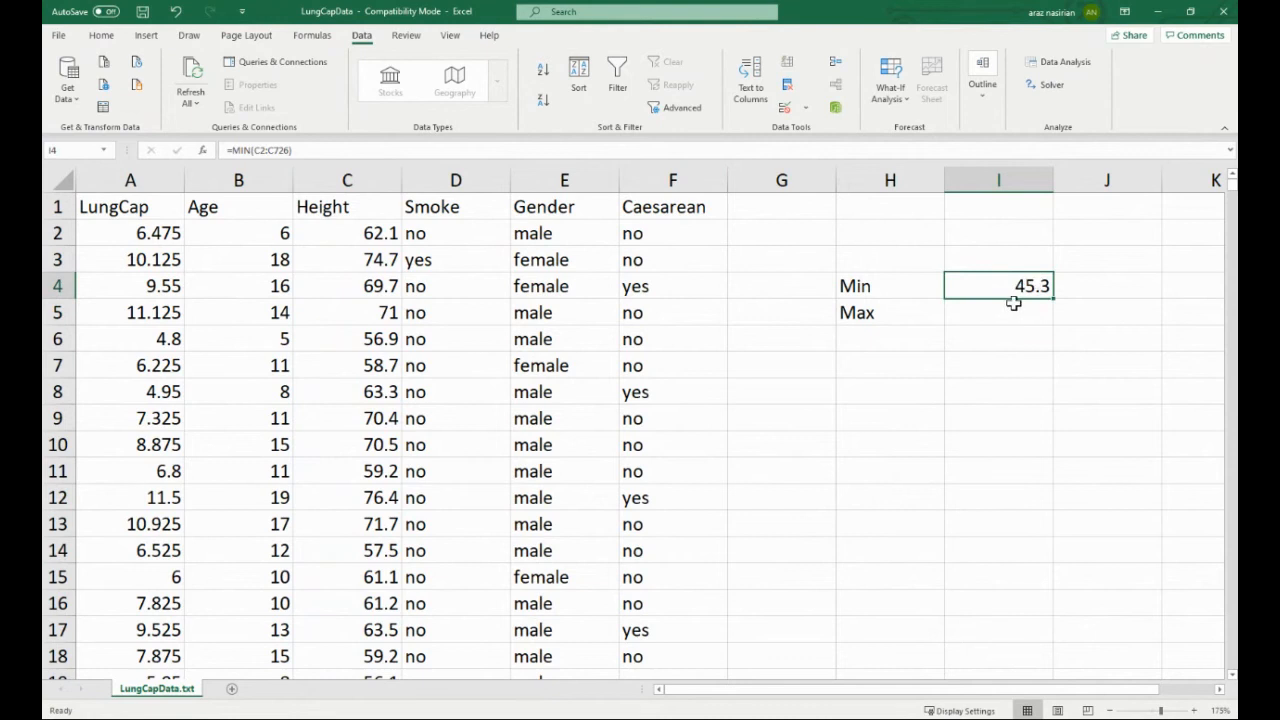
Step: Calculate the maximum Height in I5 with the MAX function over C2:C726
click(1022, 308)
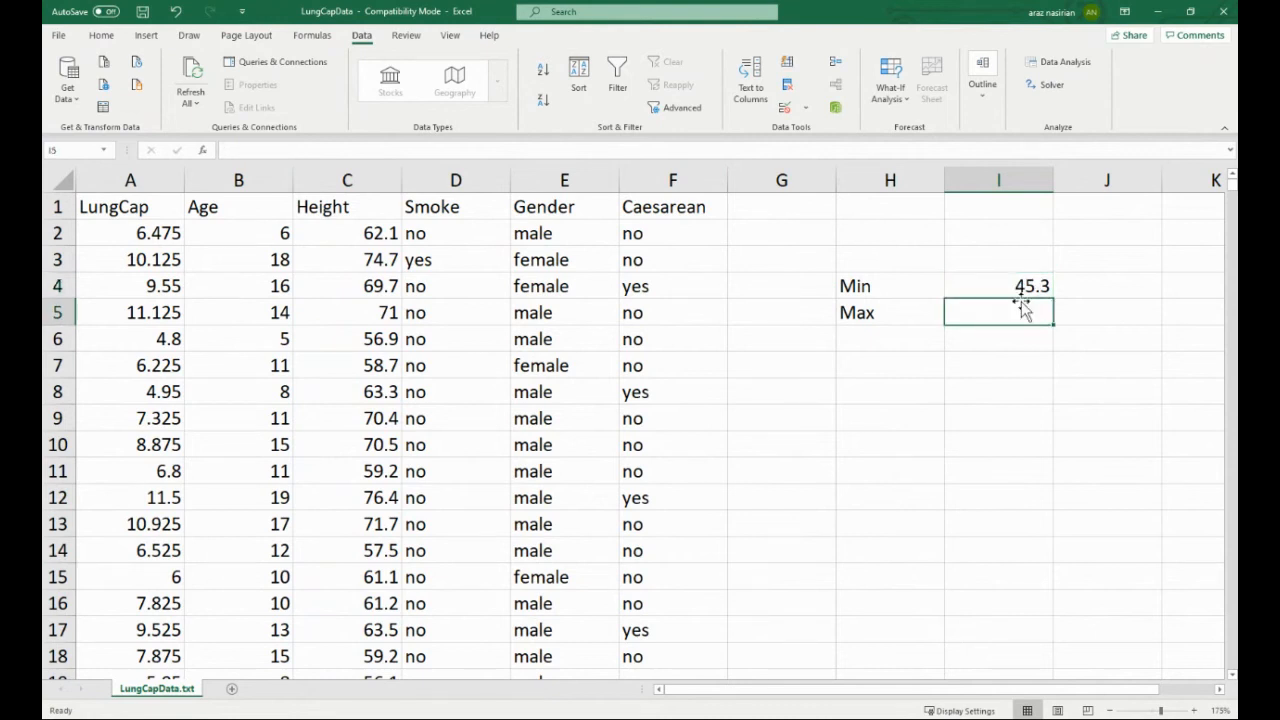
text(=)
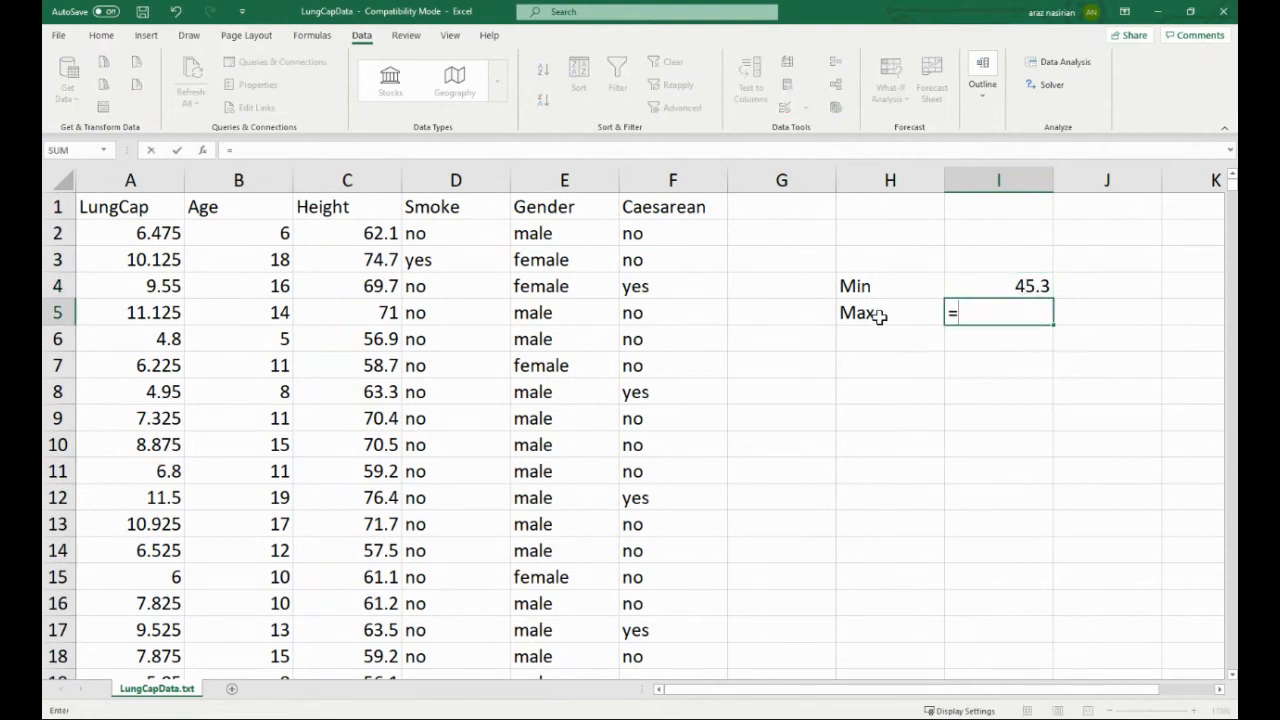
text(max)
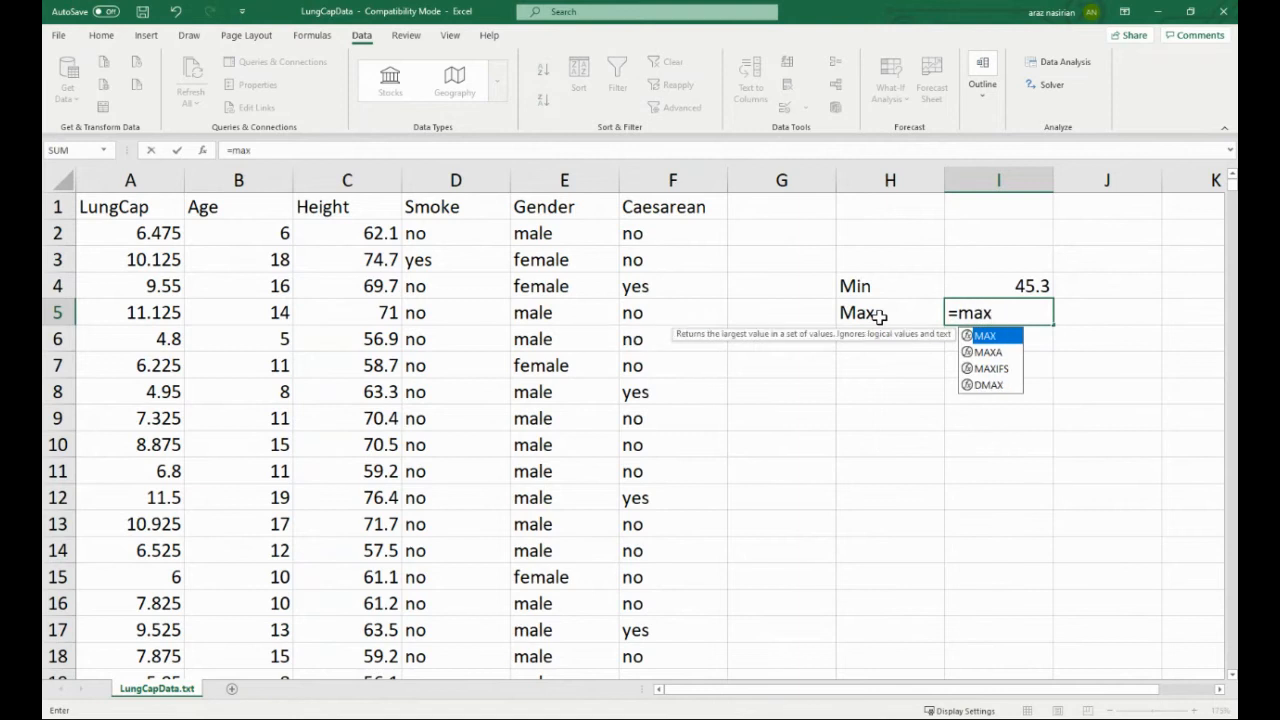
key(Tab)
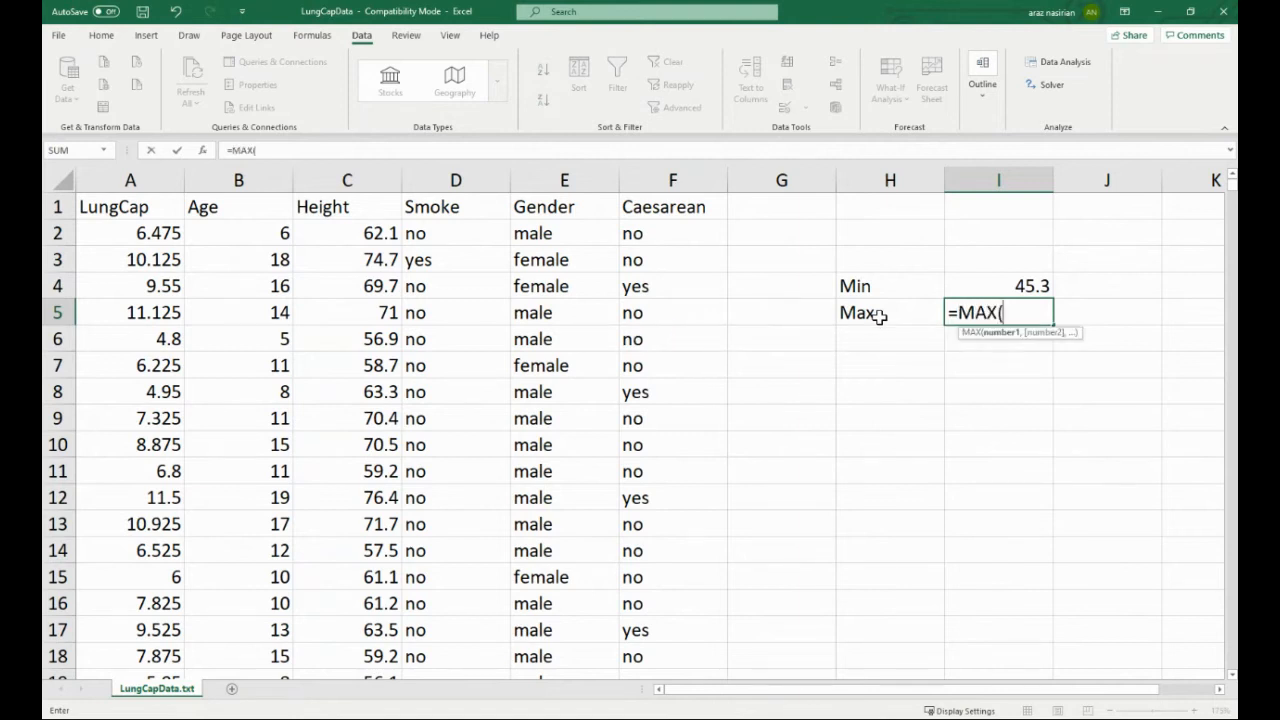
click(342, 235)
key(ctrl+shift+Down)
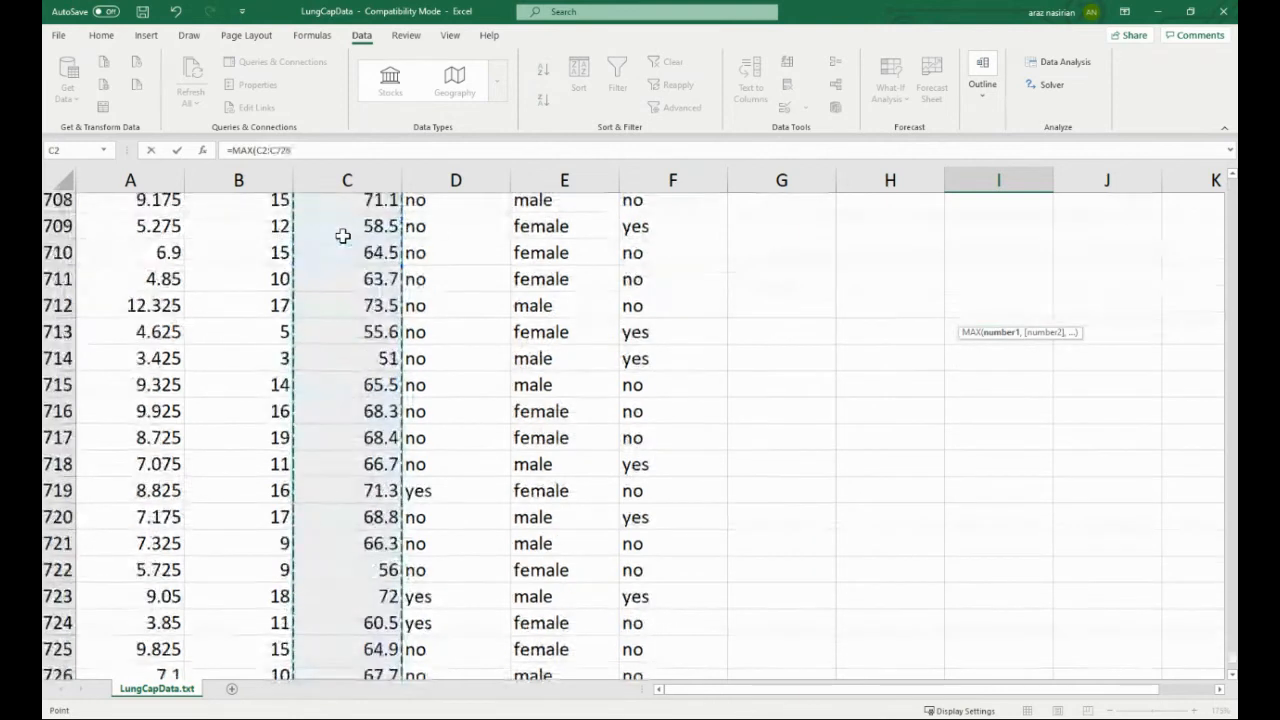
scroll(337, 246, up, 7)
key(Return)
scroll(777, 349, up, 1)
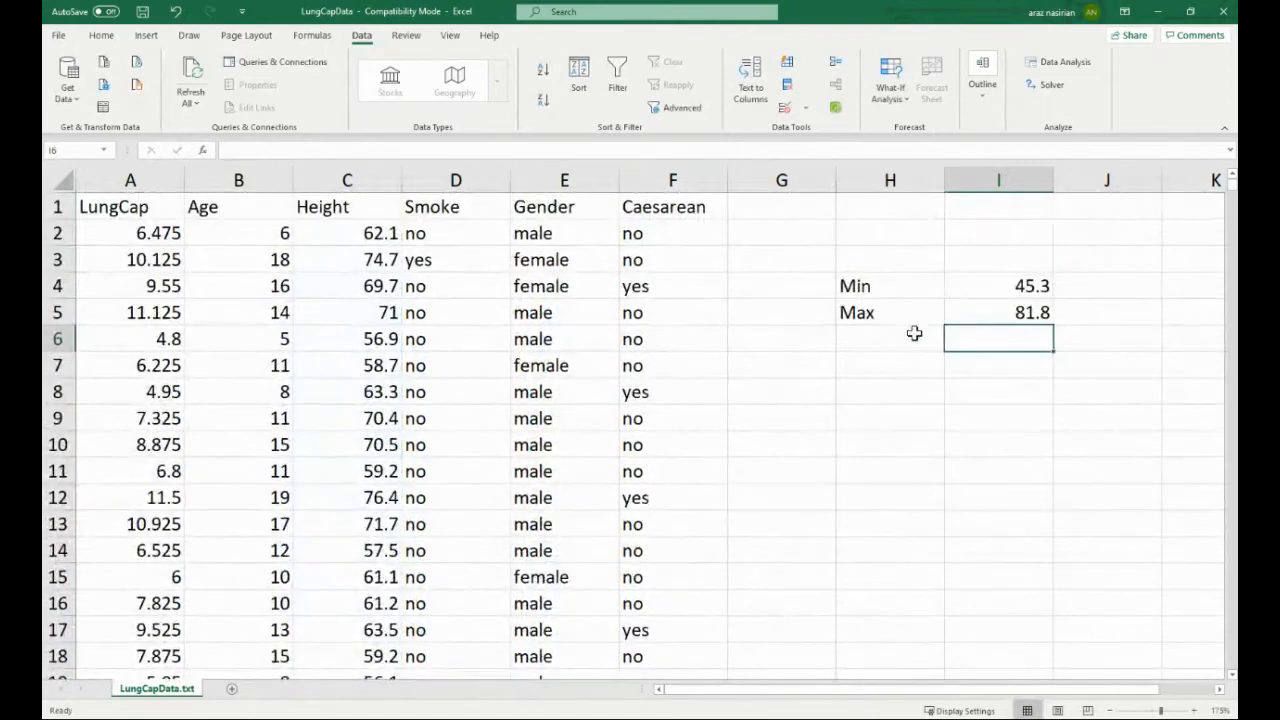
click(980, 316)
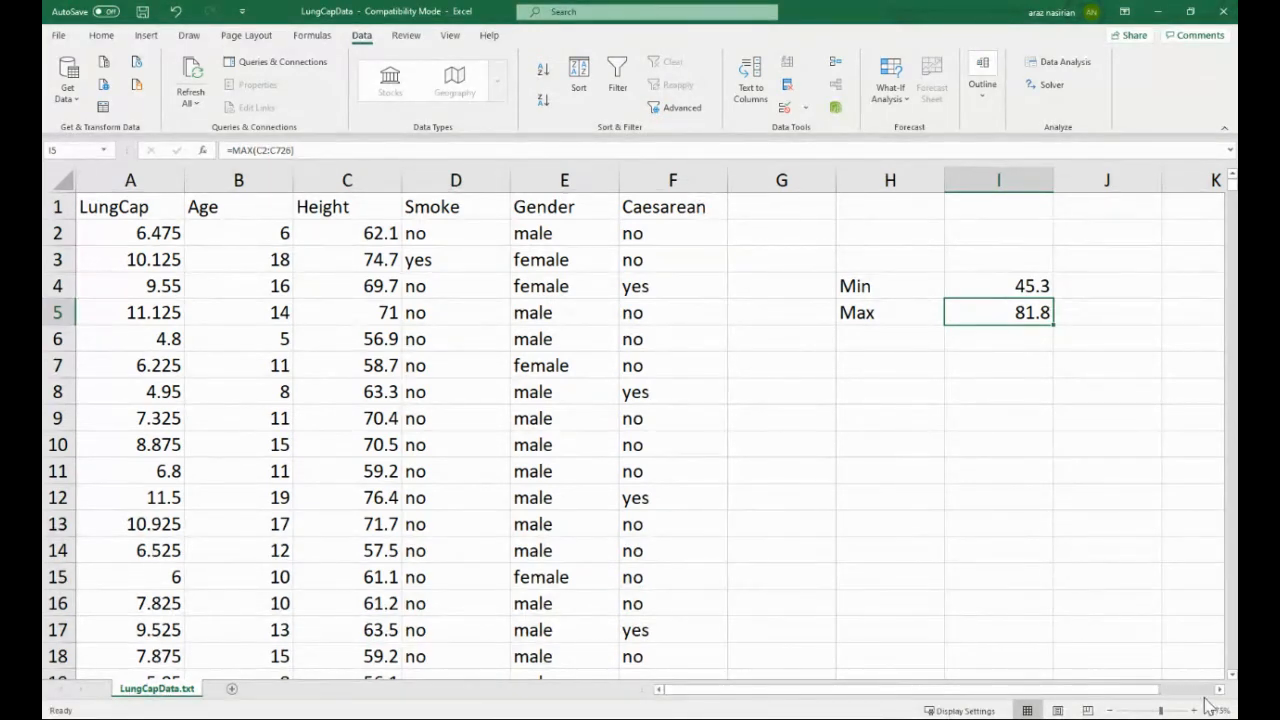
Step: Enter the column header Intervals in cell K1
key(Right)
key(Right)
key(Right)
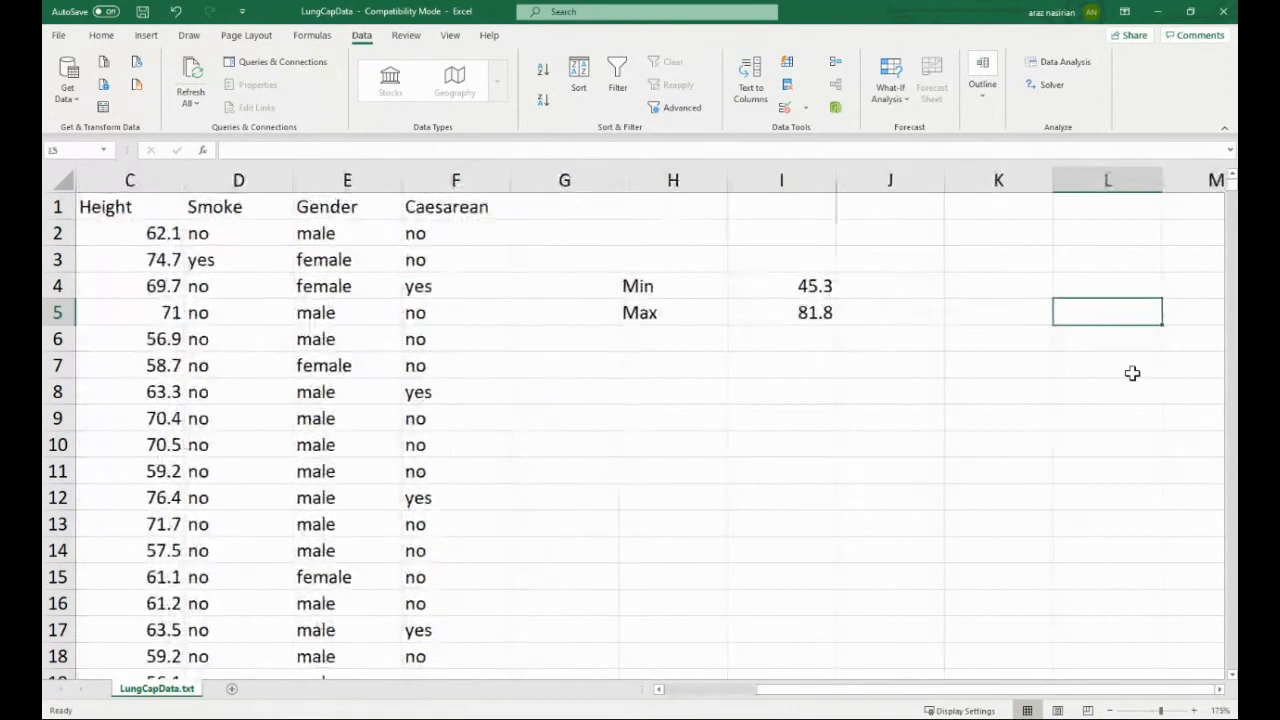
key(Left)
key(Up)
key(Up)
key(Up)
key(Up)
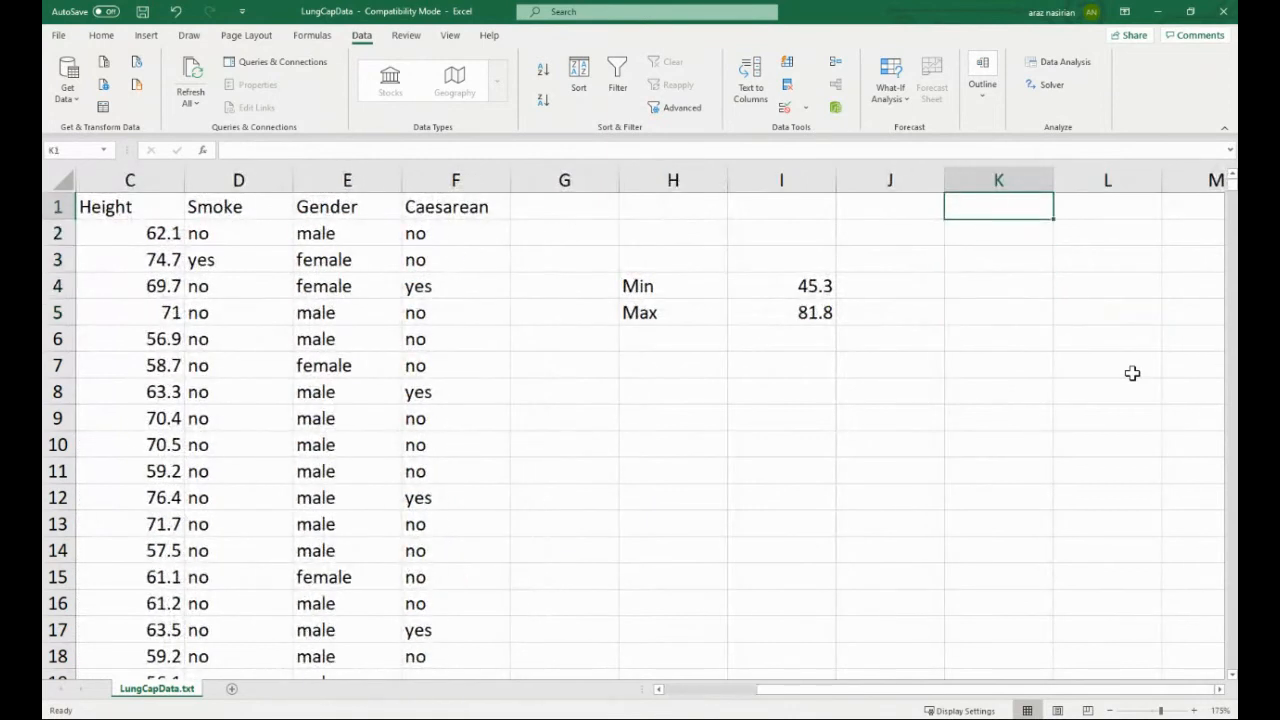
text(In)
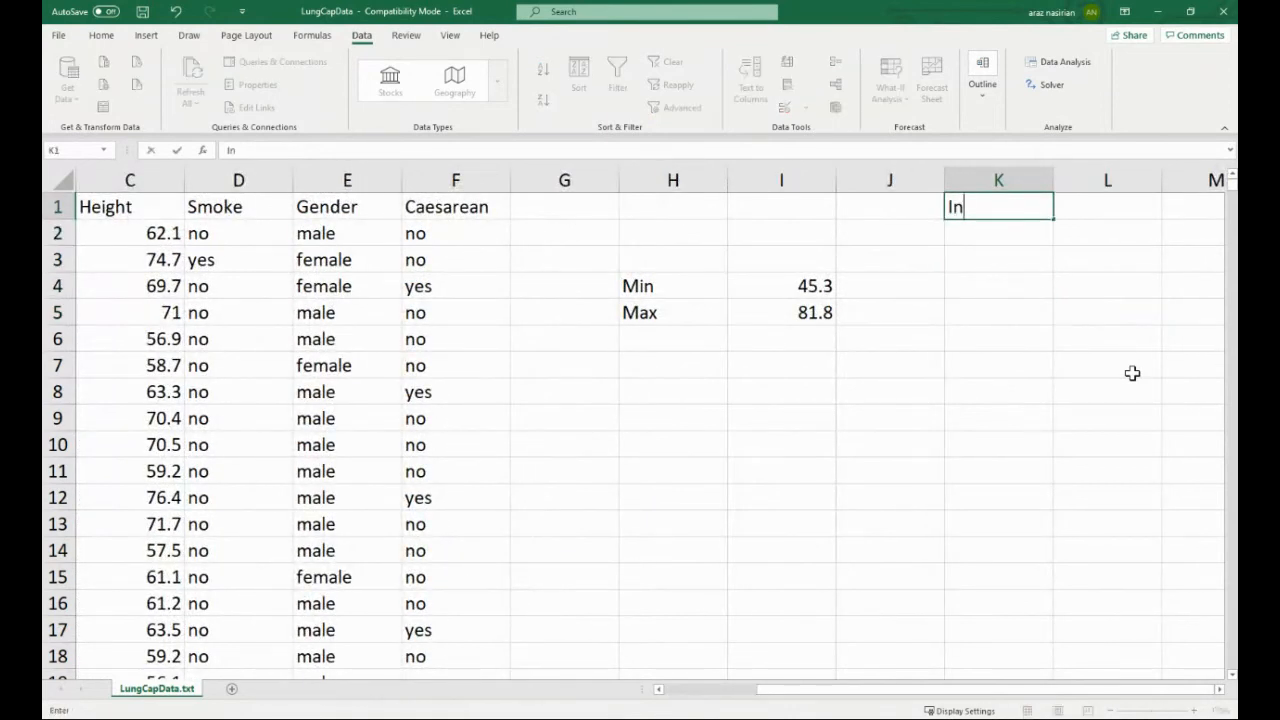
text(tervals)
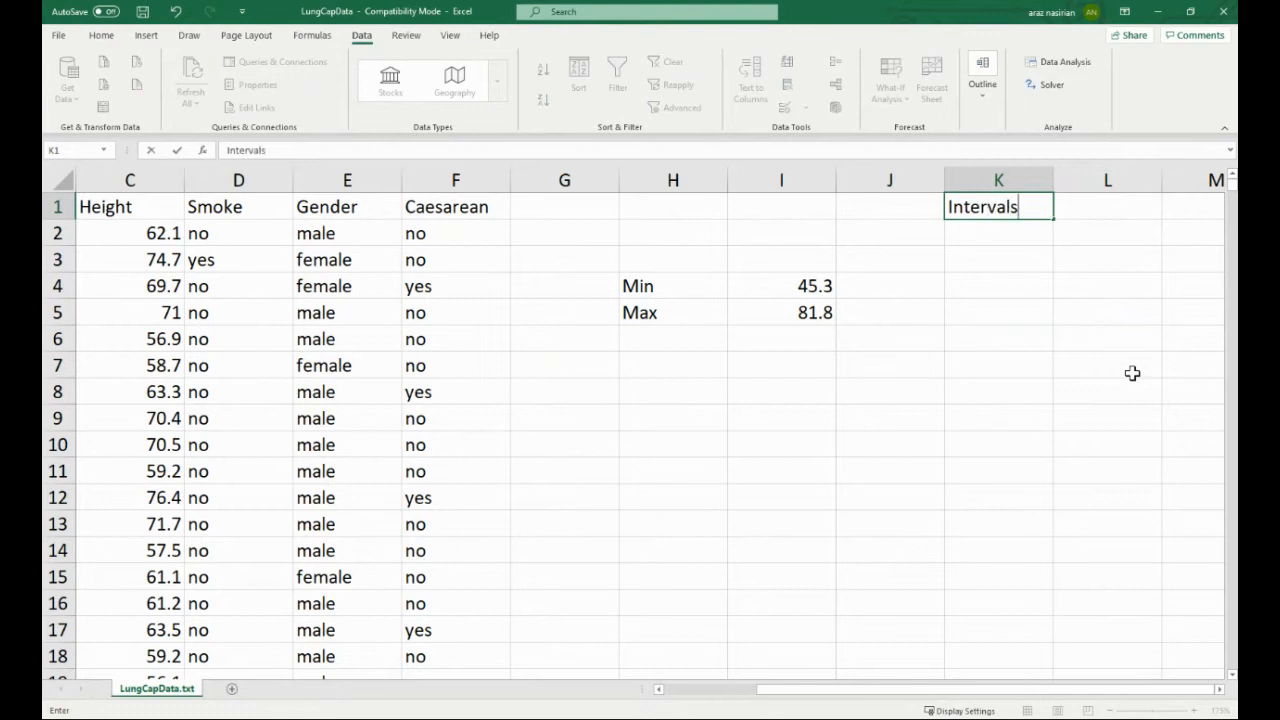
key(Return)
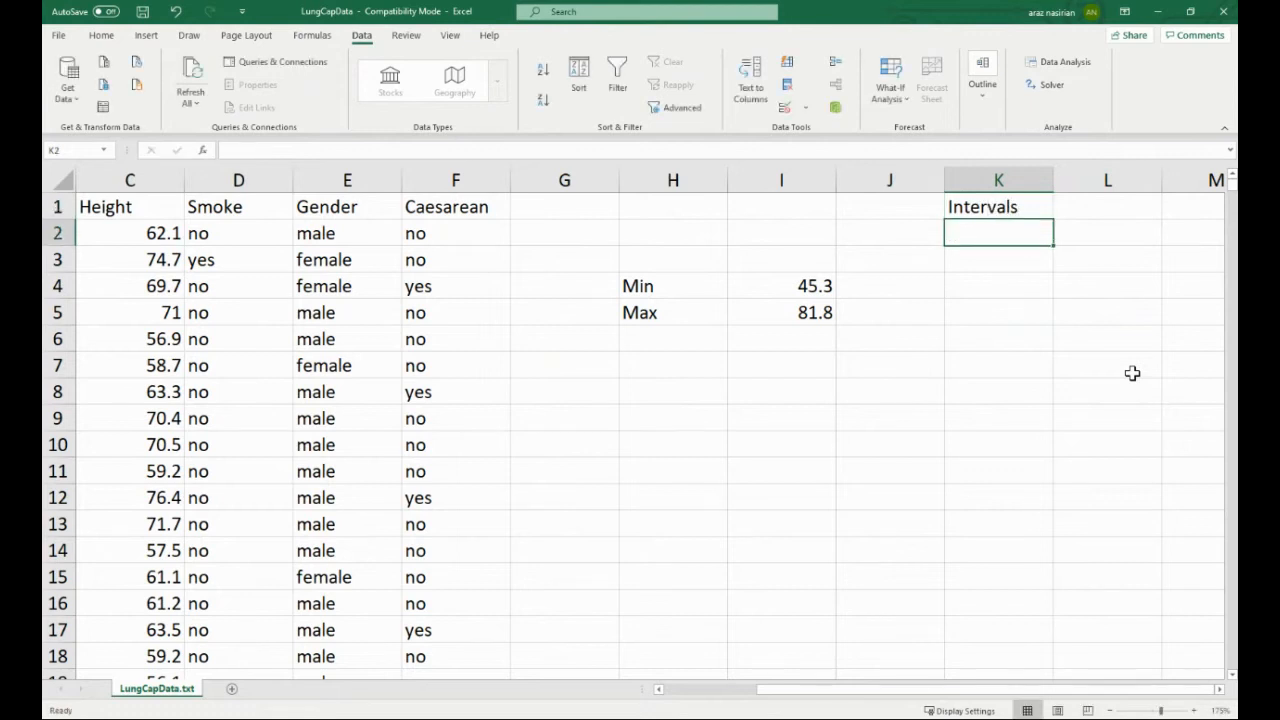
click(785, 311)
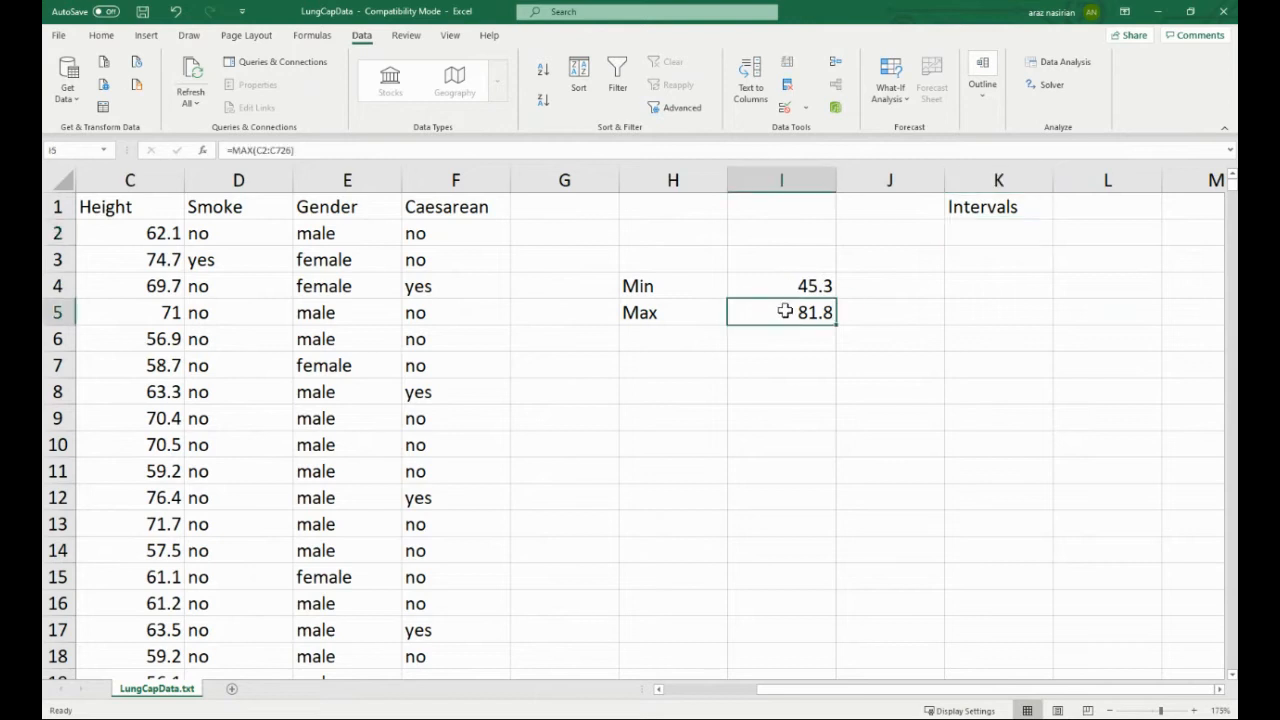
Step: Enter the height intervals 40-50, 50-60 and 60-70 in cells K2 to K4 under Intervals
click(985, 233)
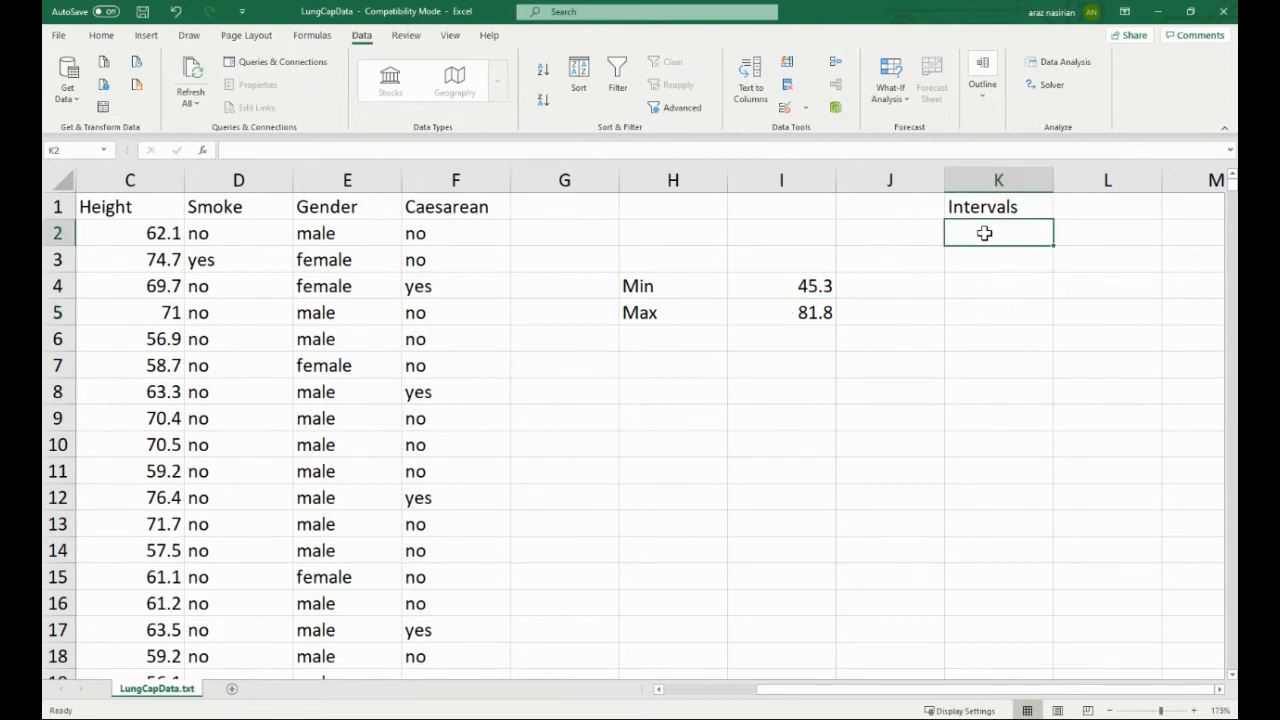
text(4)
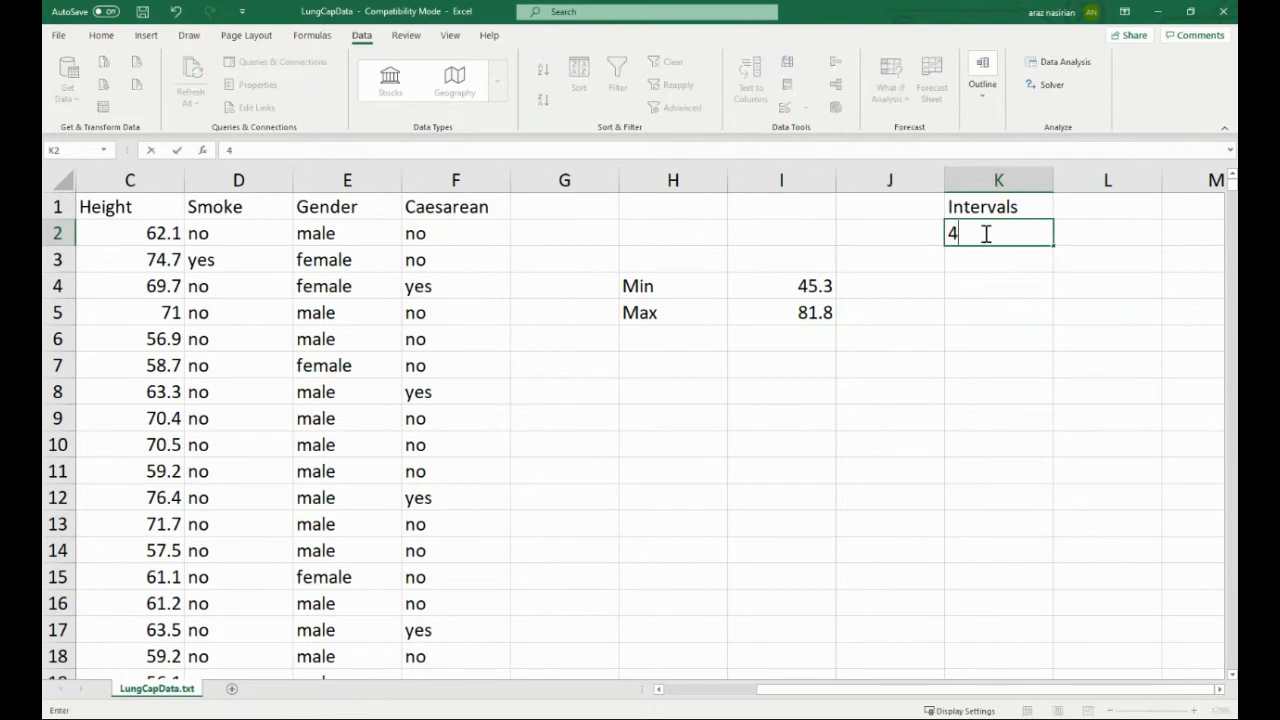
text(0-50)
key(Return)
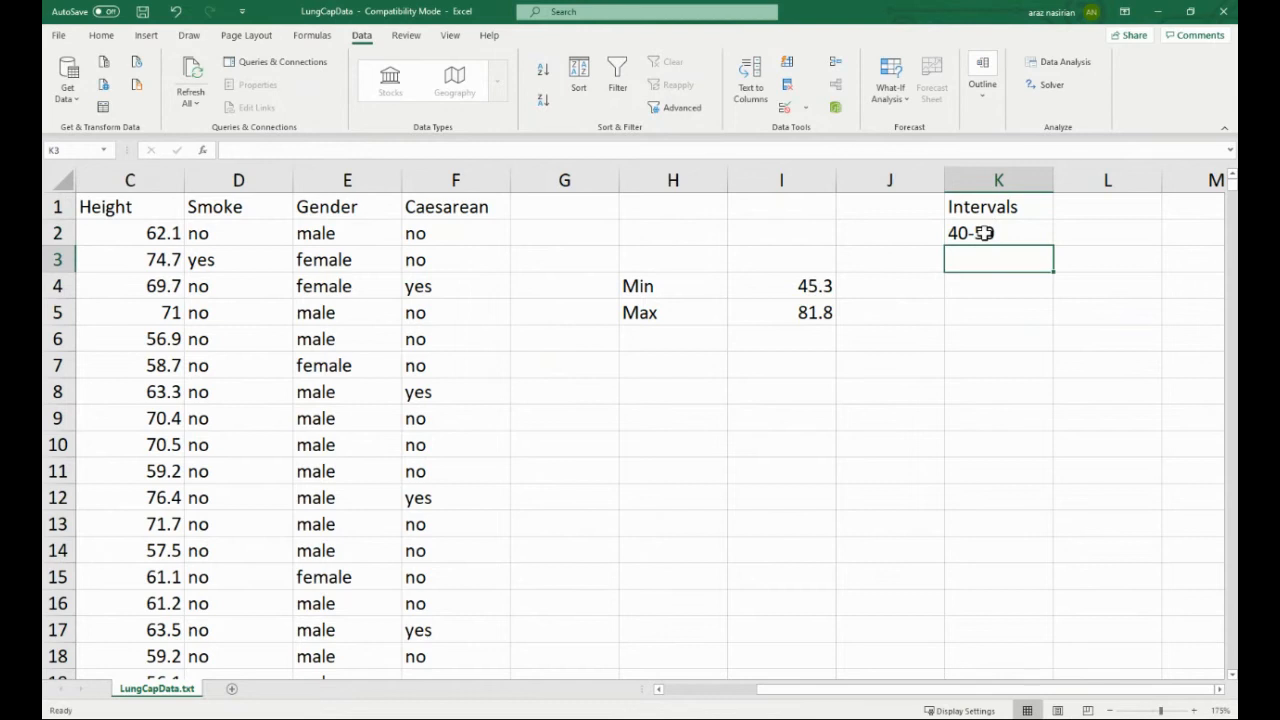
text(50)
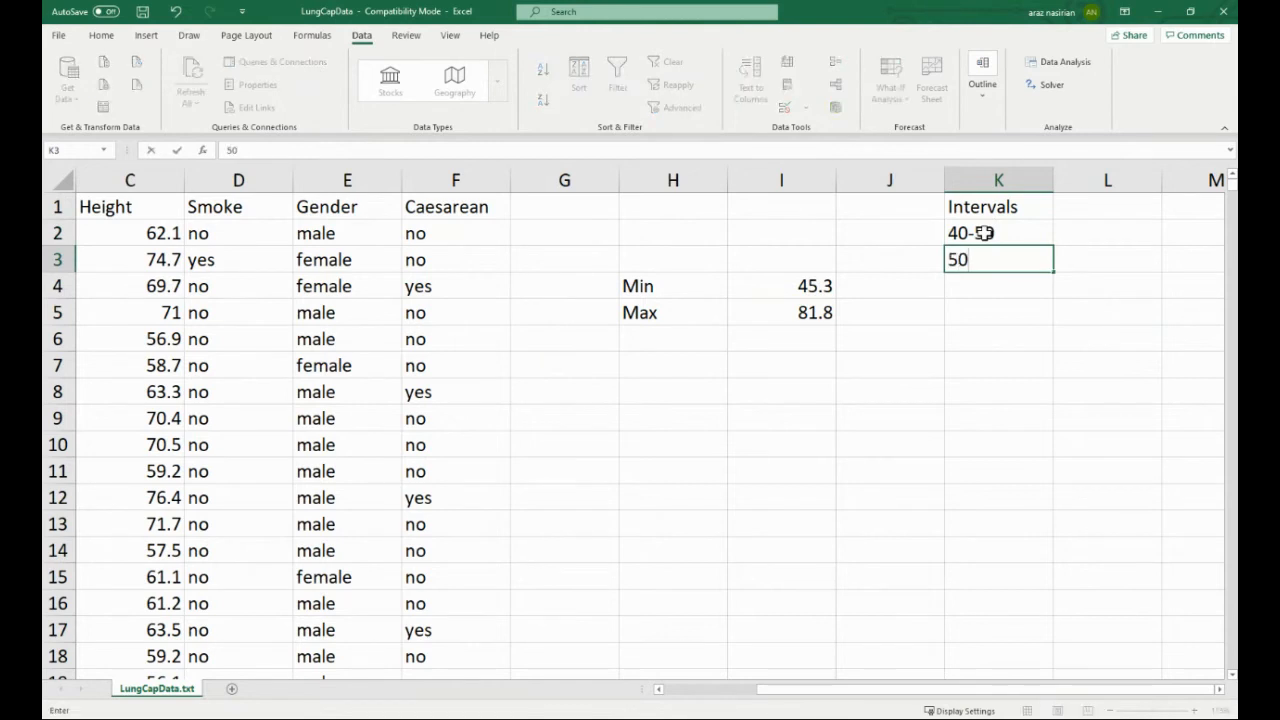
text(-60)
key(Return)
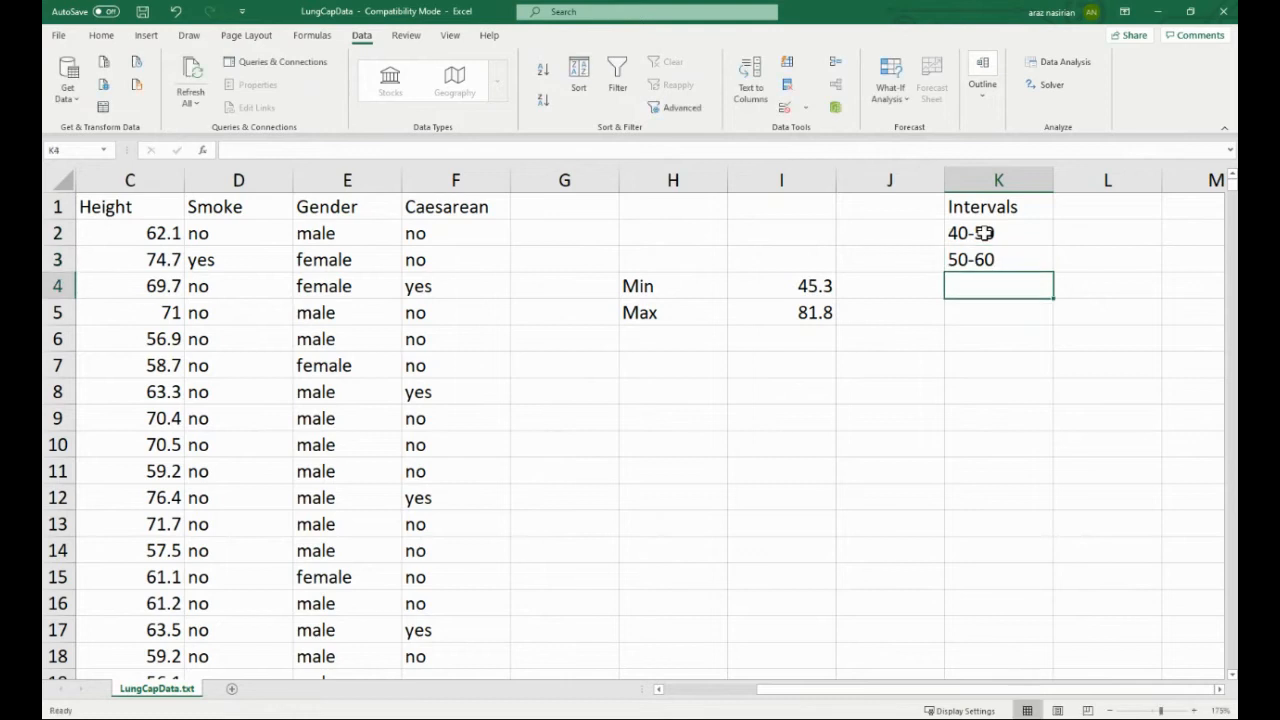
text(60)
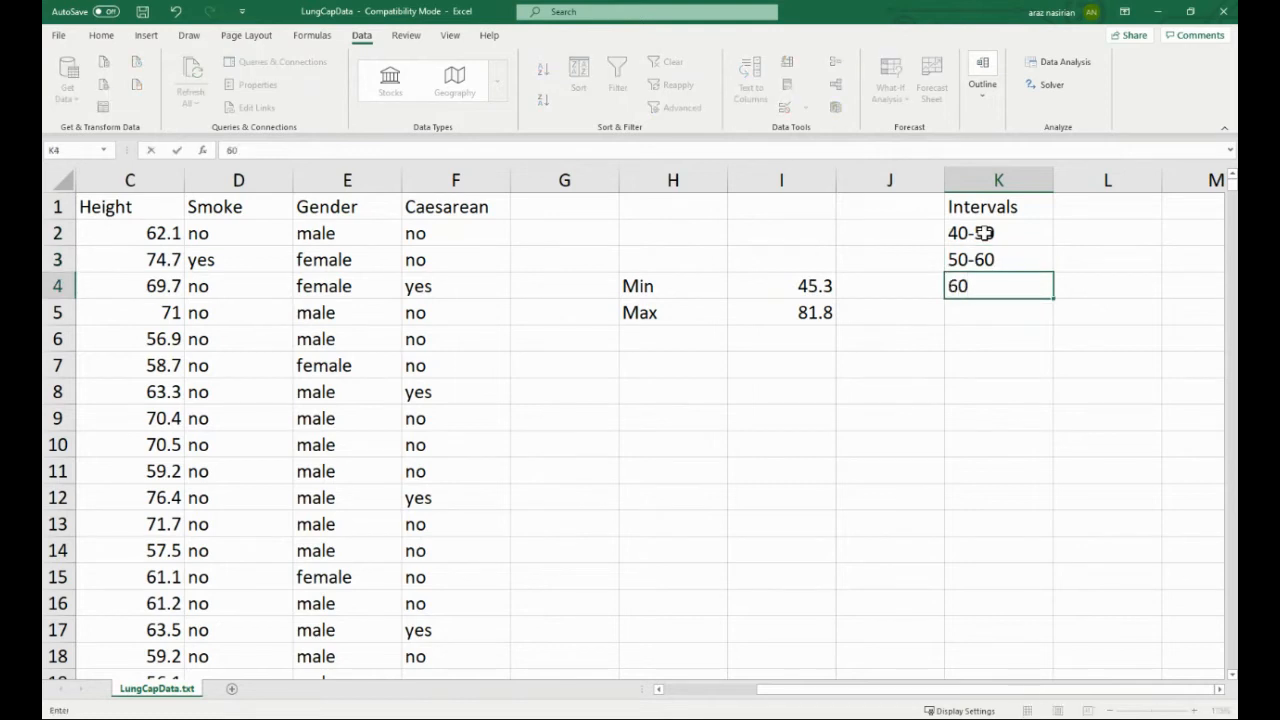
text(-70)
key(Return)
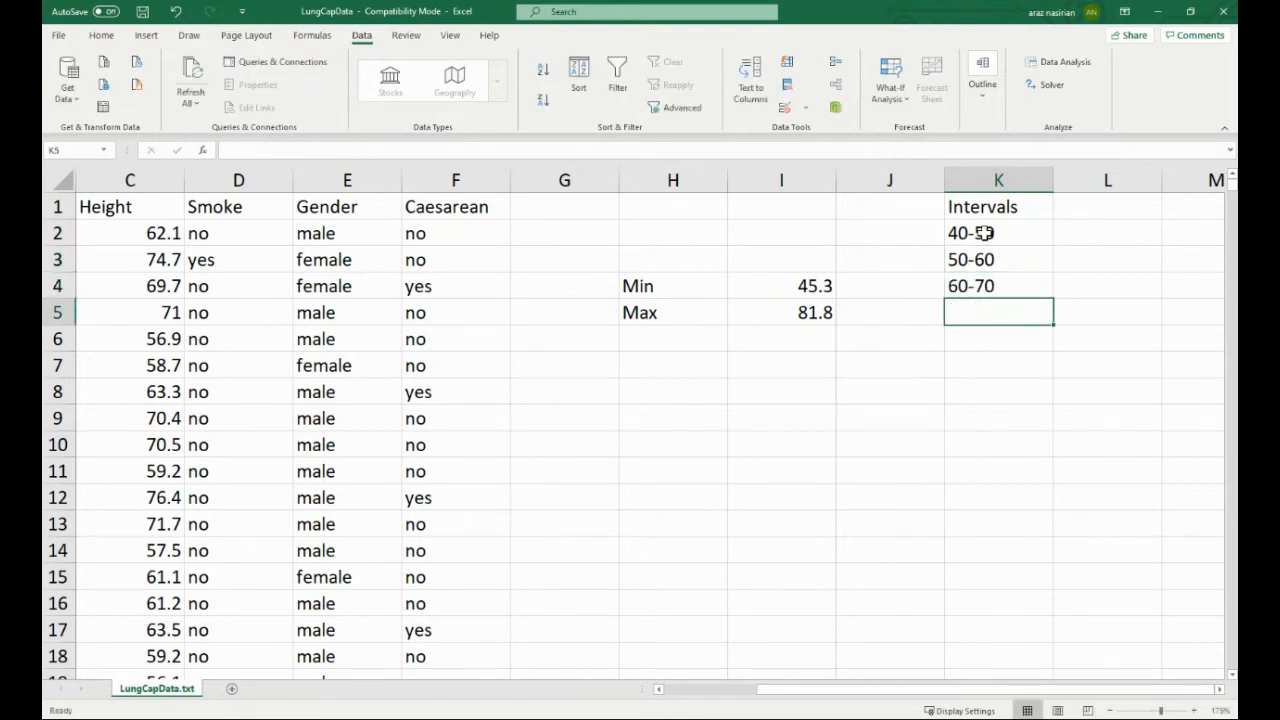
Step: Complete the Intervals list with 70-80 in K5 and 80-90 in K6
text(70-)
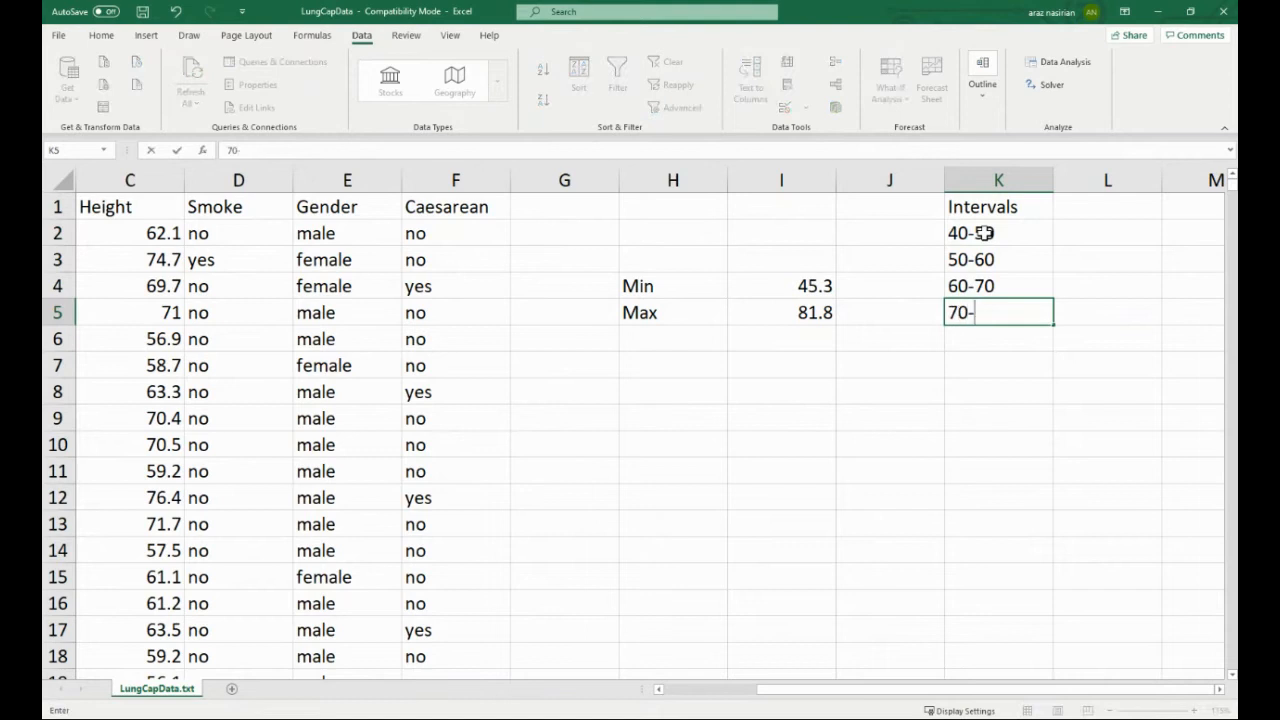
text(80)
key(Return)
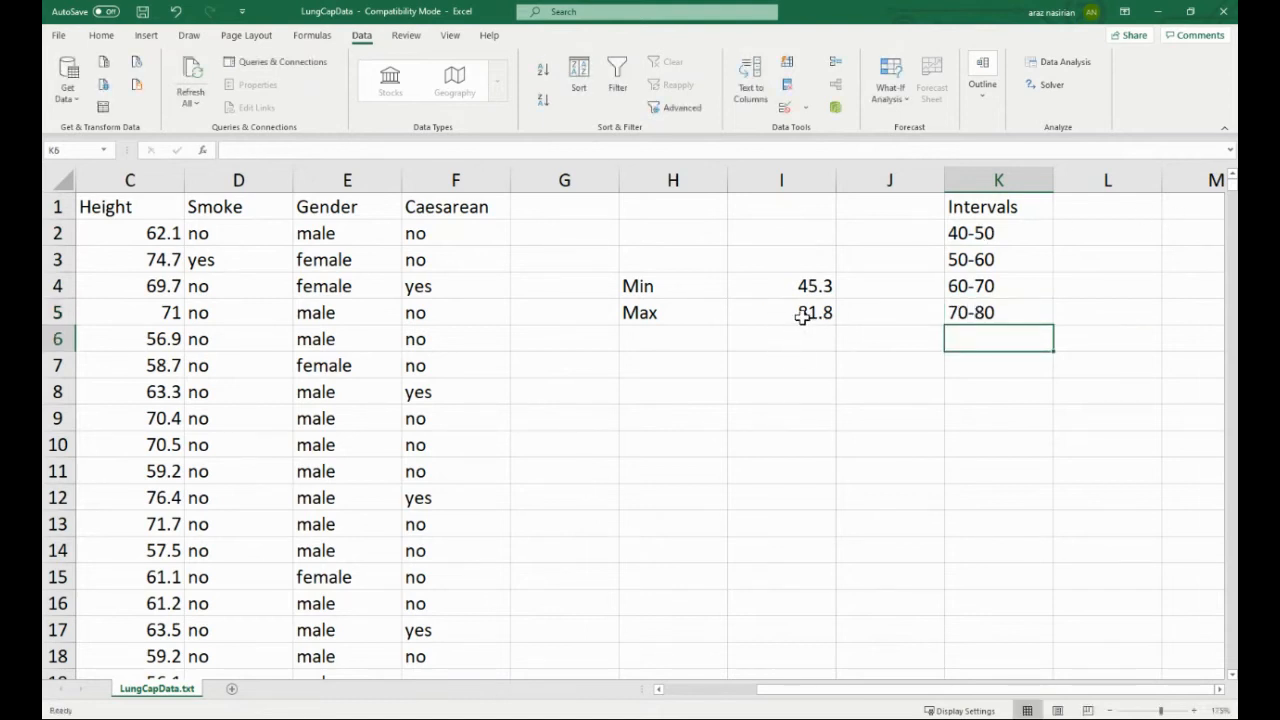
text(80-)
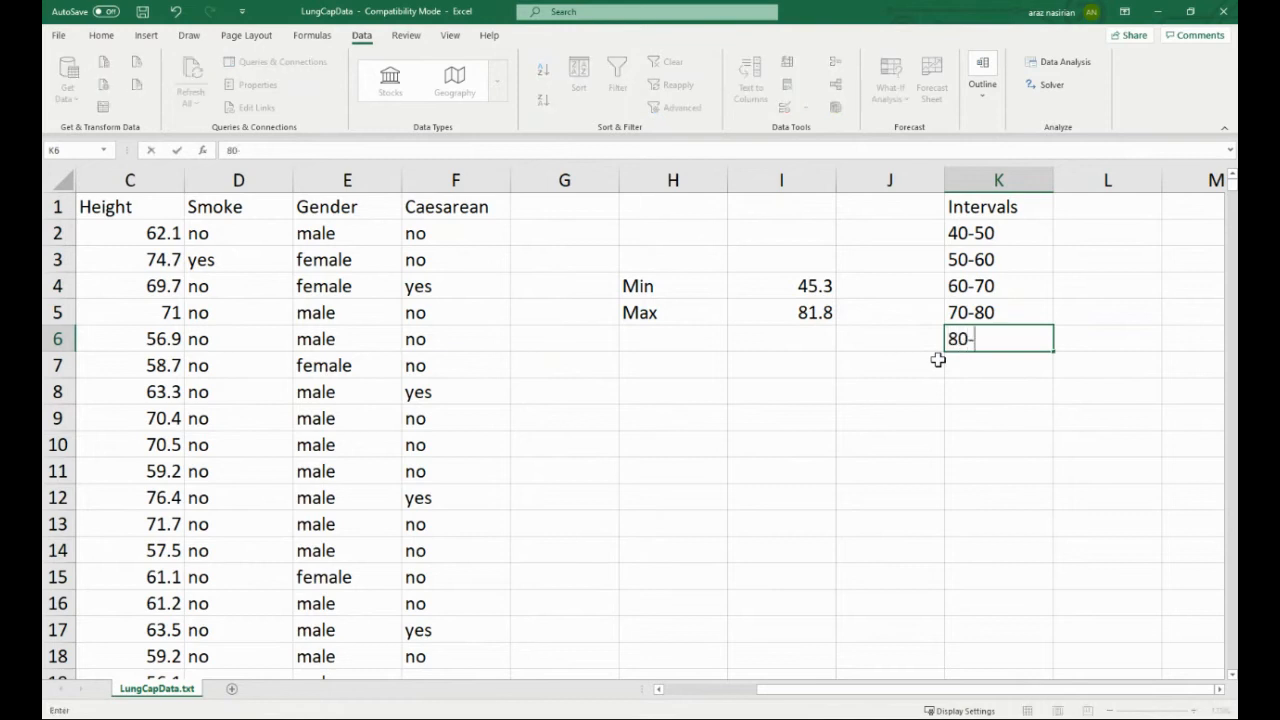
text(90)
key(Return)
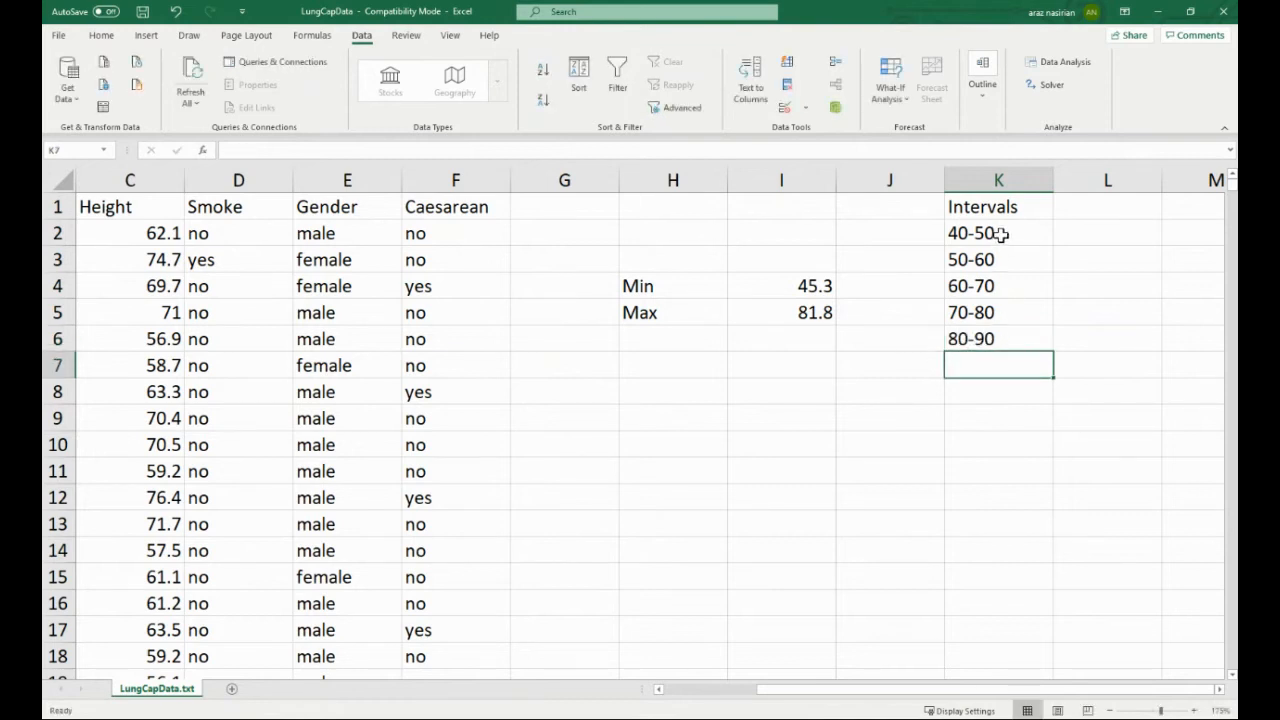
drag(991, 240, 997, 336)
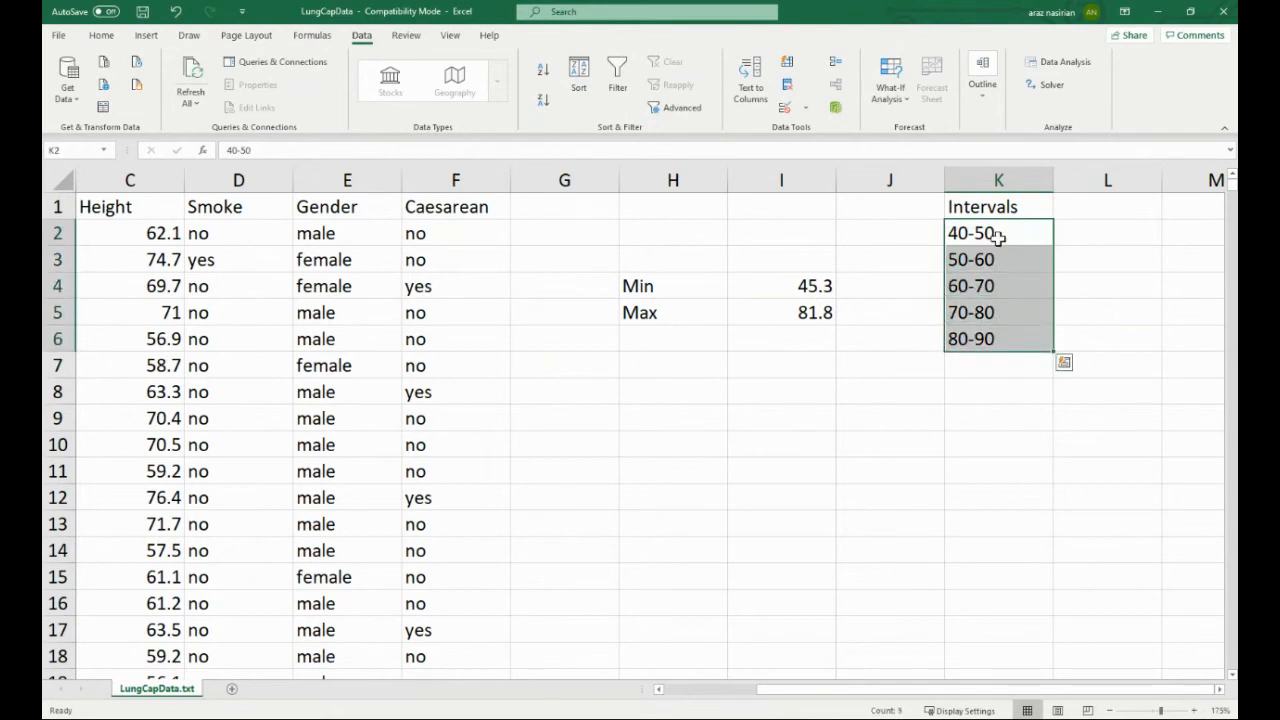
click(983, 369)
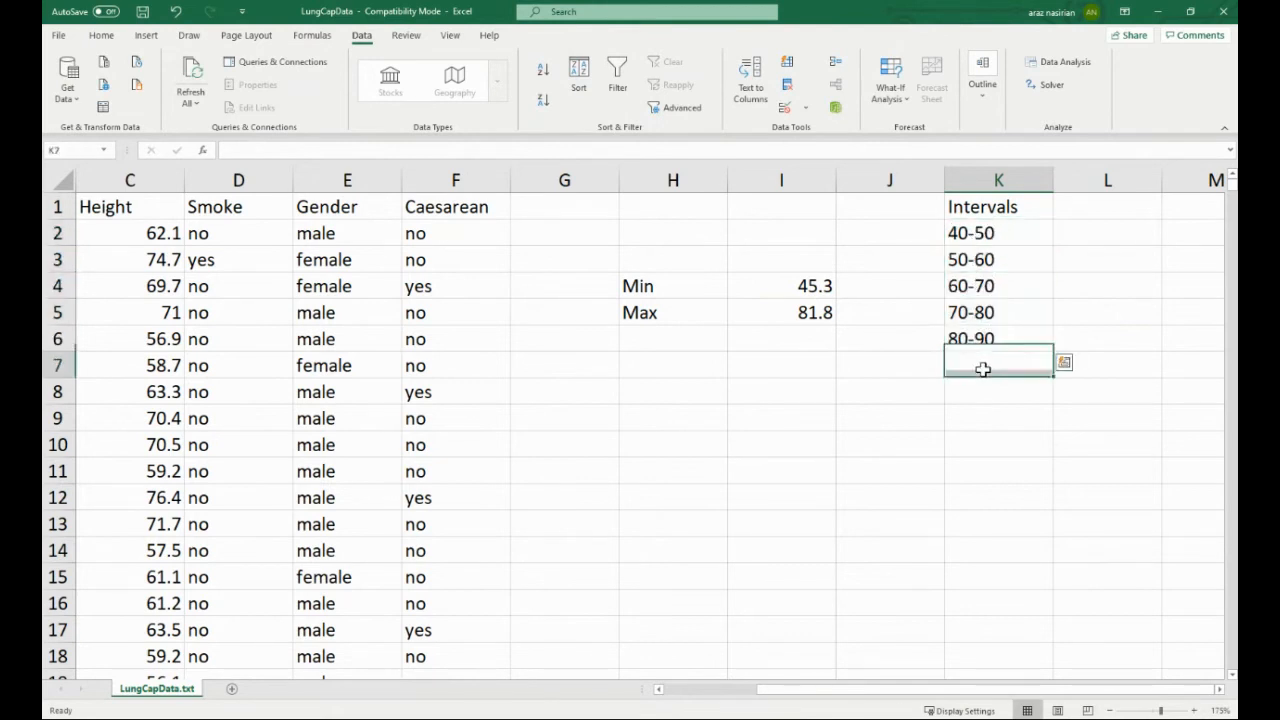
Step: Enter the column header Bin in cell L1 beside Intervals
click(1077, 211)
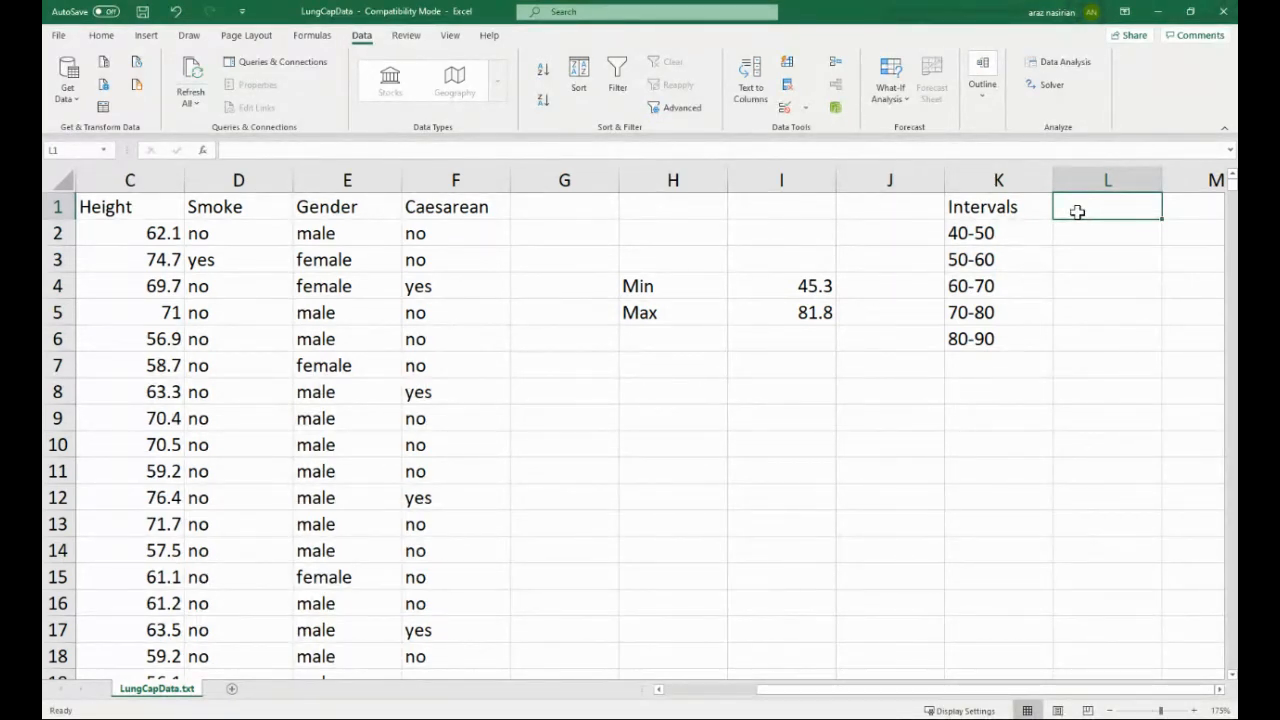
text(Bin)
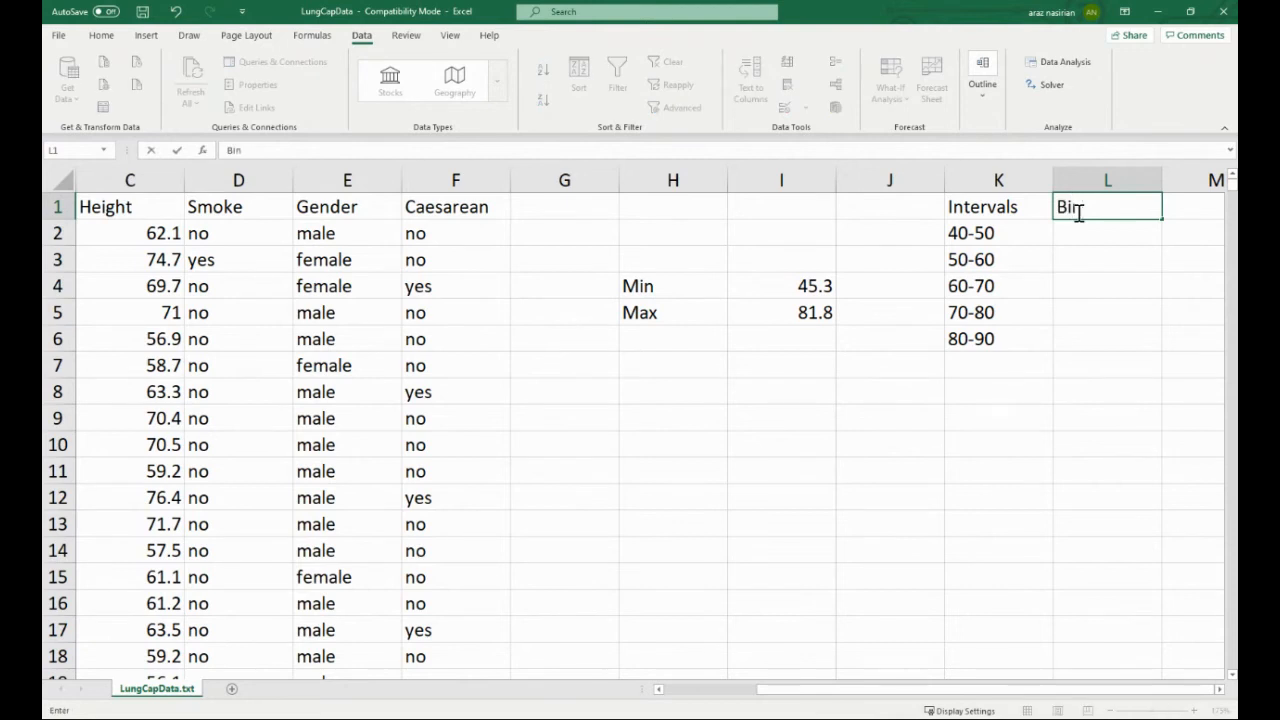
key(Return)
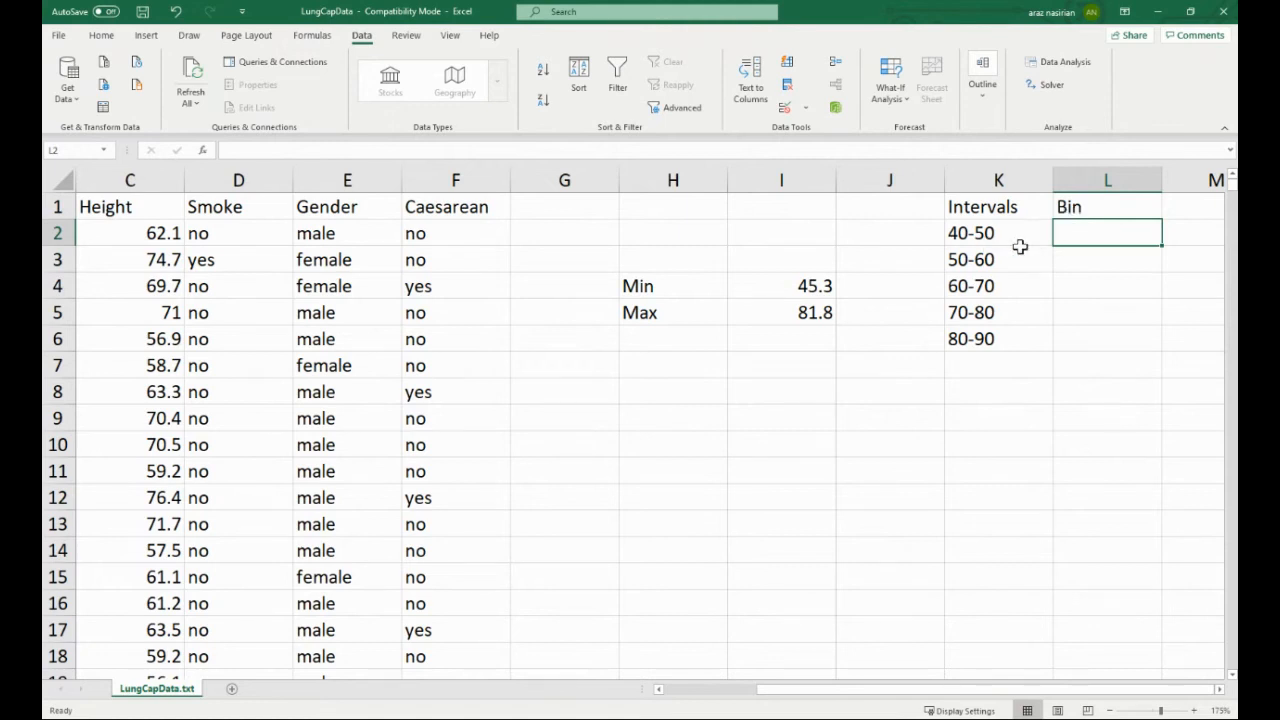
Step: Fill the Bin column with the upper limits 50, 60, 70, 80 and 90 in cells L2 to L6
text(50)
key(Return)
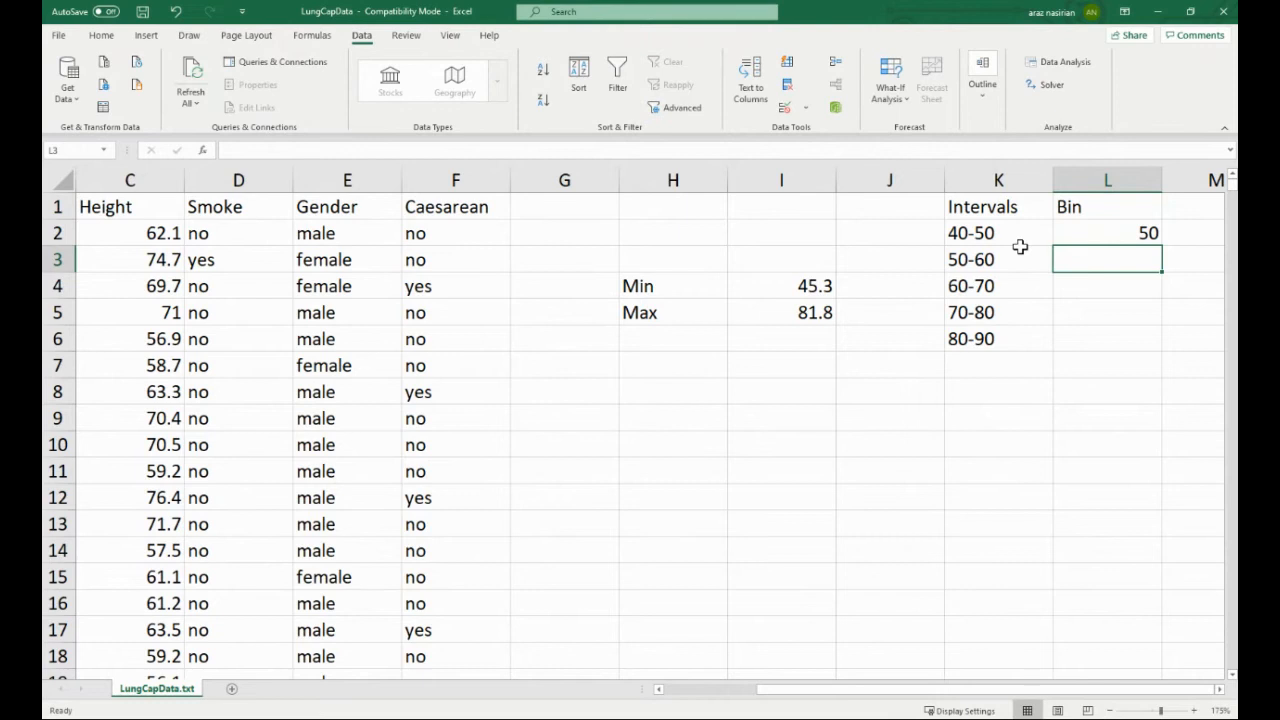
text(60)
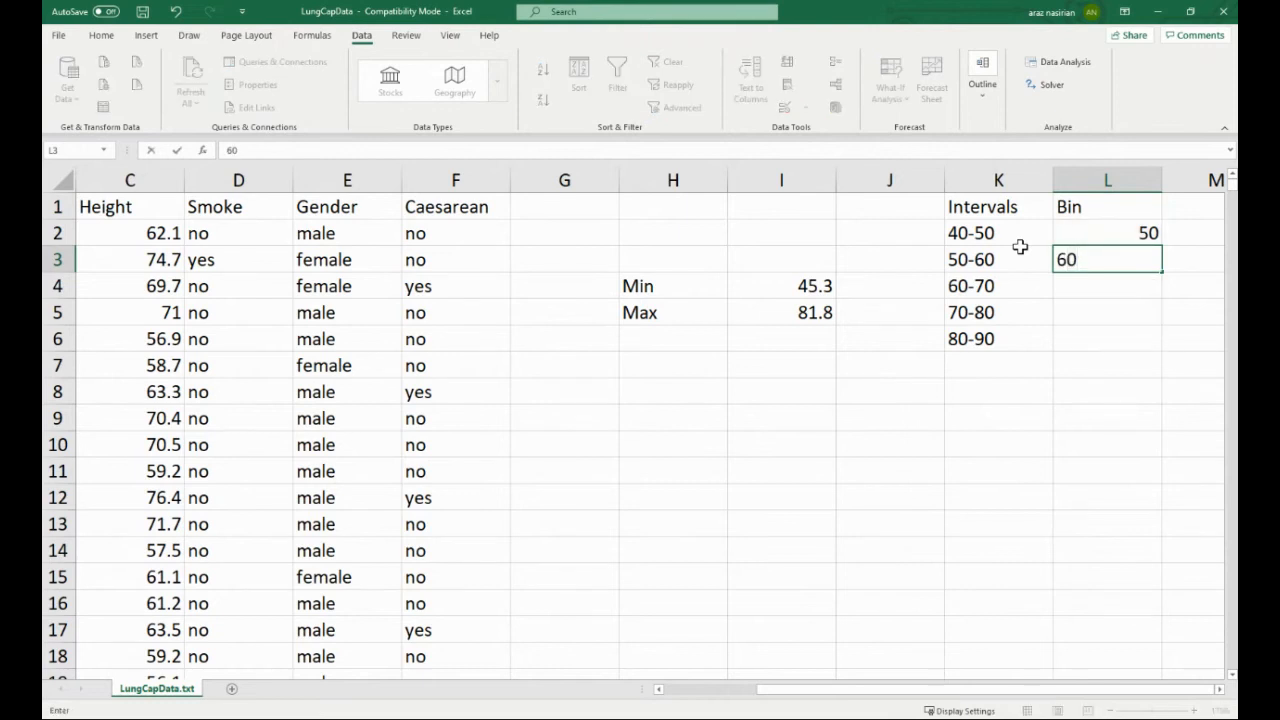
key(Return)
text(70)
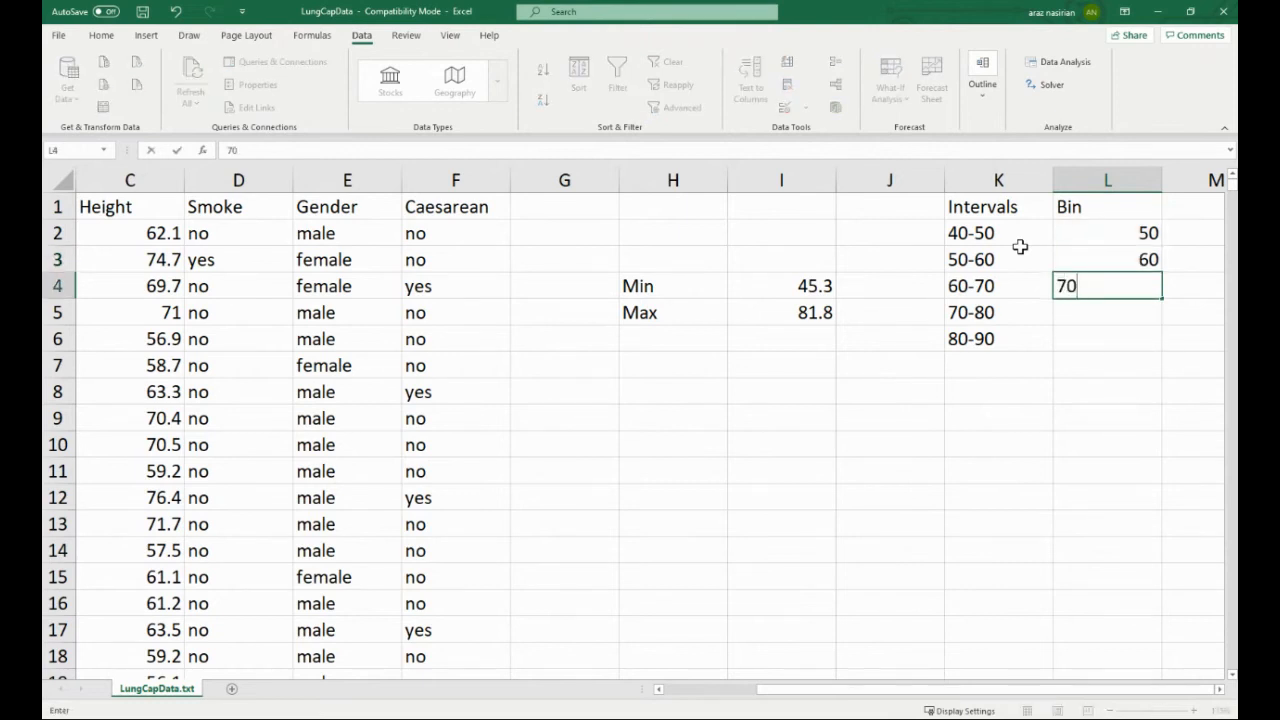
key(Return)
text(80)
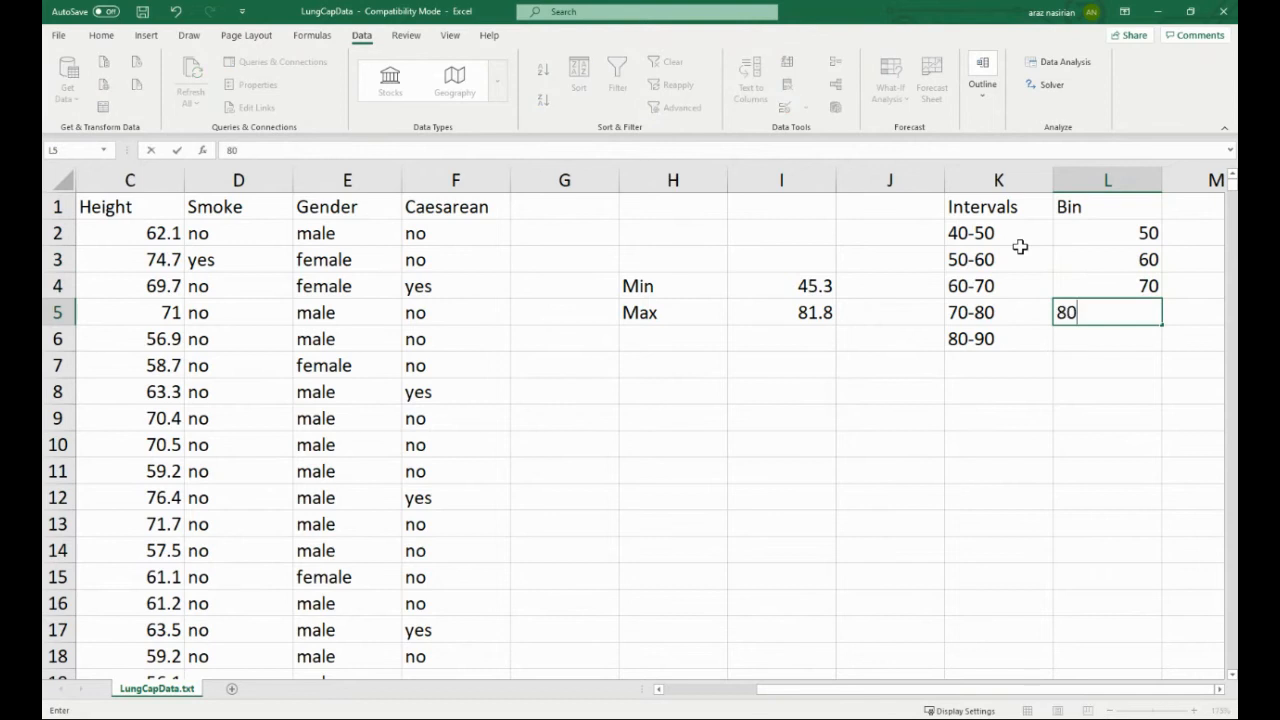
key(Return)
text(90)
key(Return)
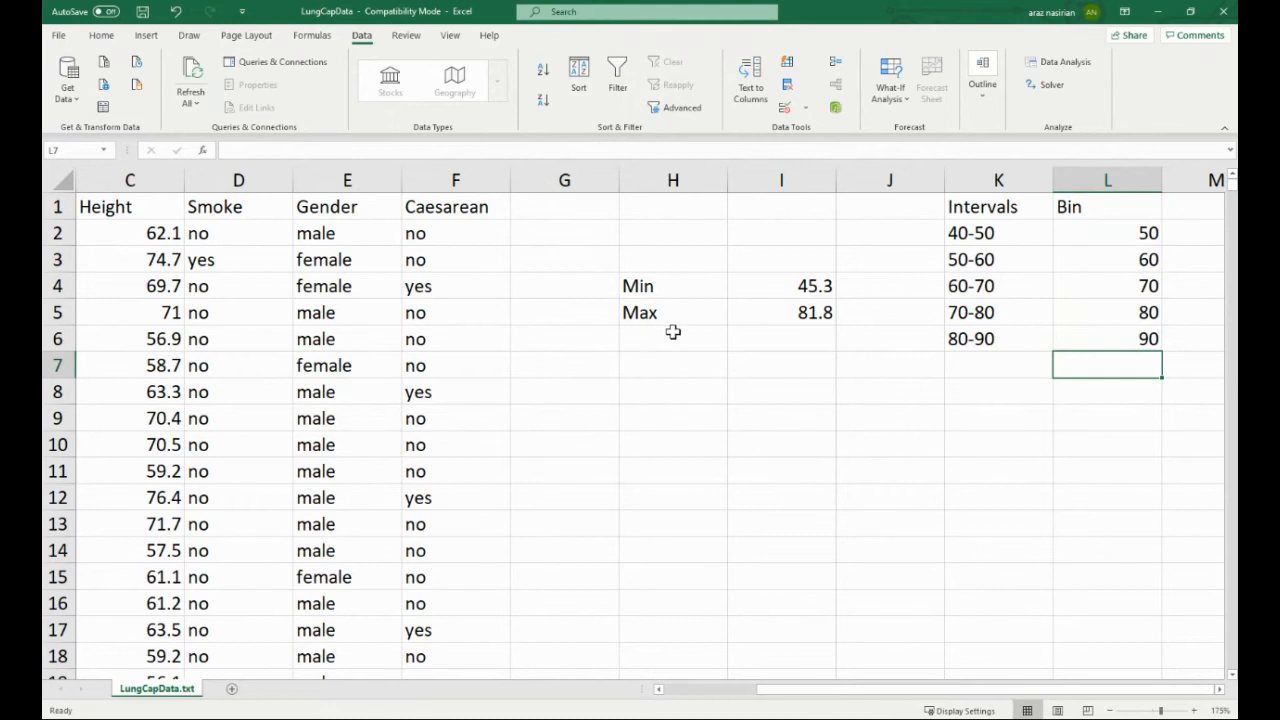
click(101, 38)
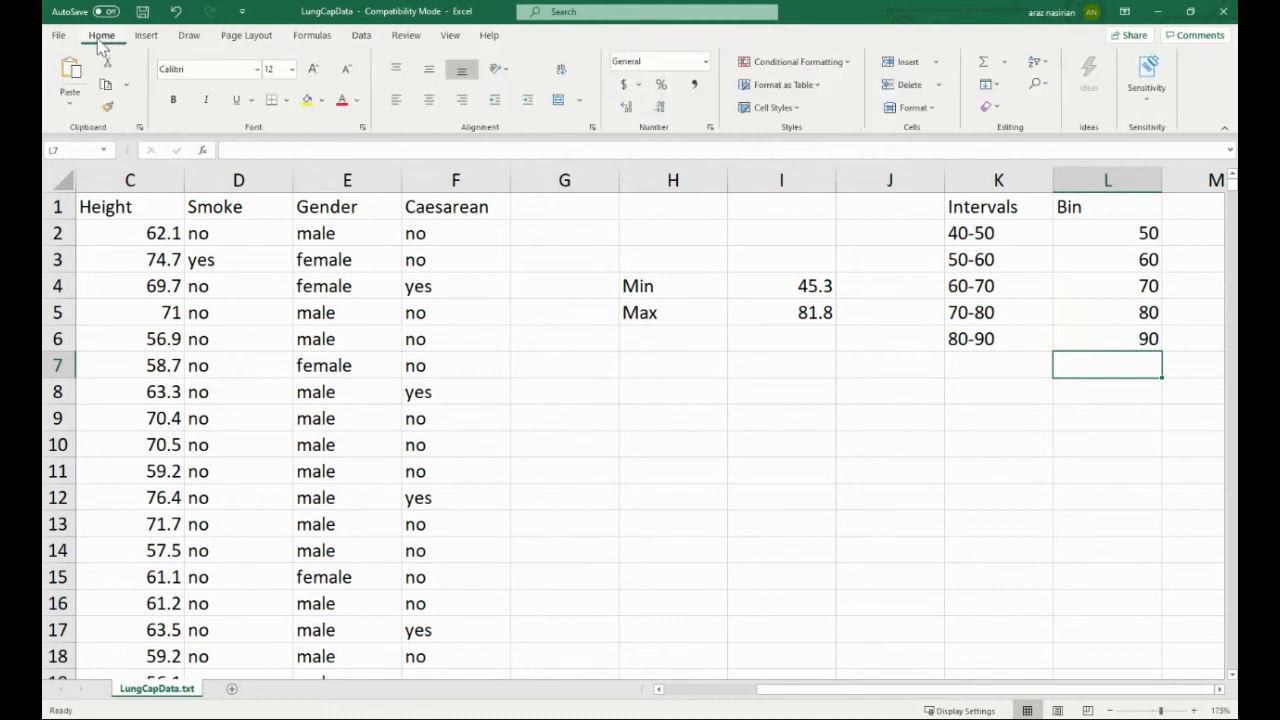
click(358, 36)
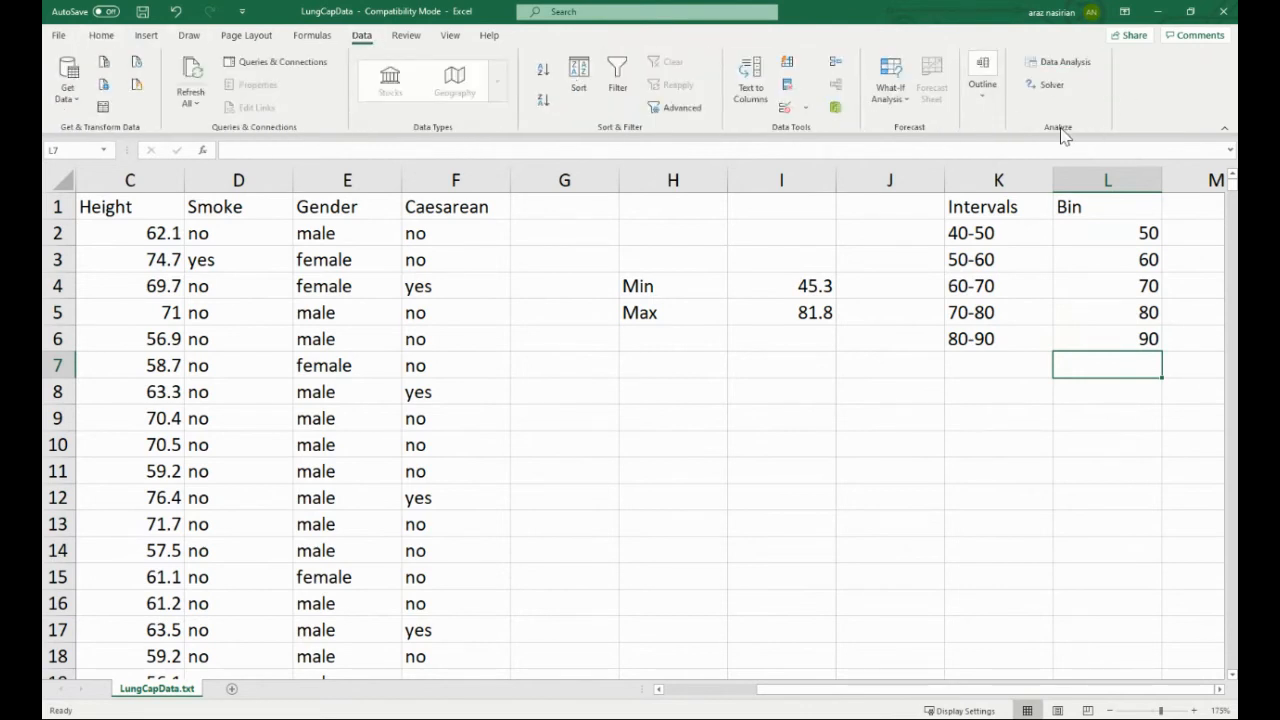
click(1079, 75)
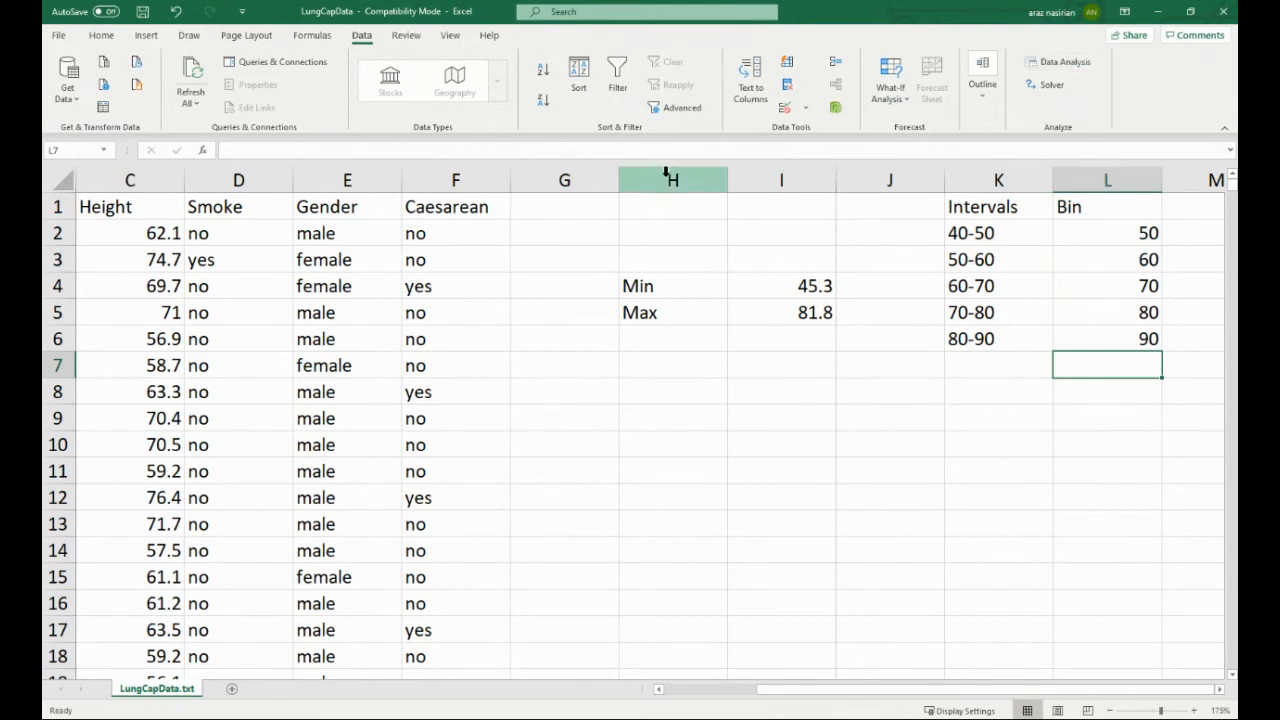
Step: Check in the Excel Add-ins settings that Analysis ToolPak is enabled, and accept the add-in selection
click(60, 36)
click(64, 40)
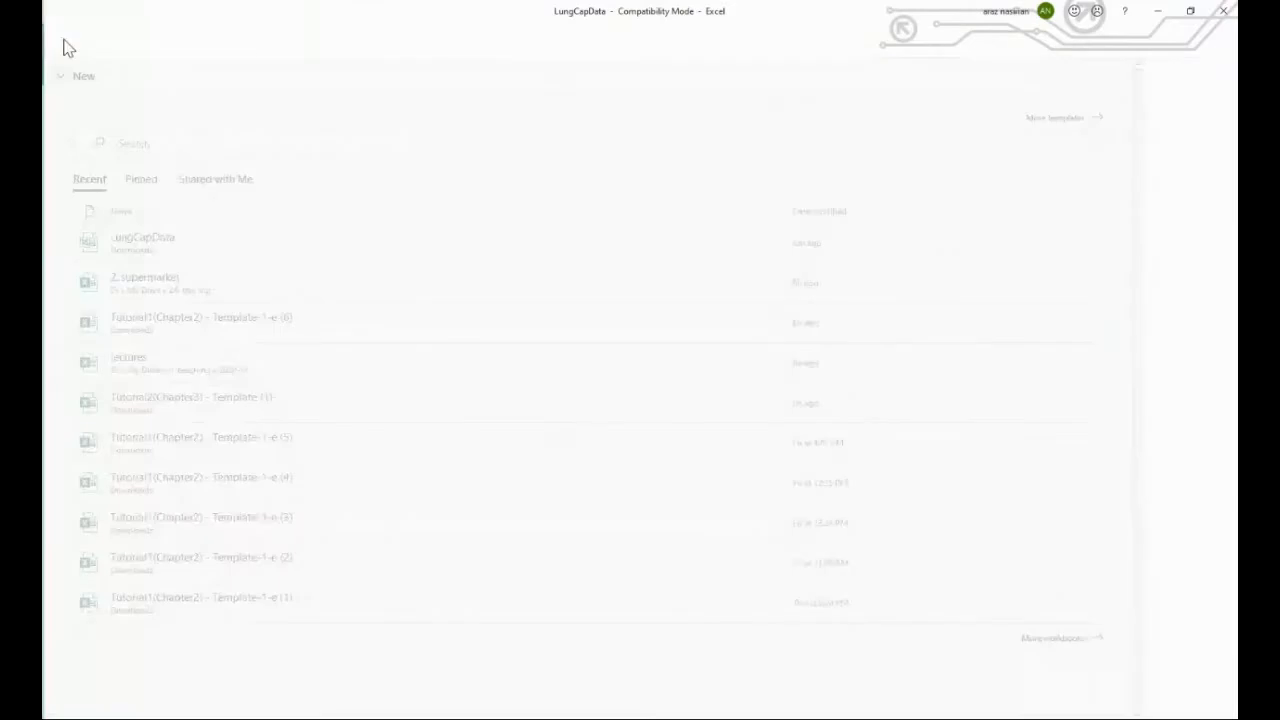
click(65, 40)
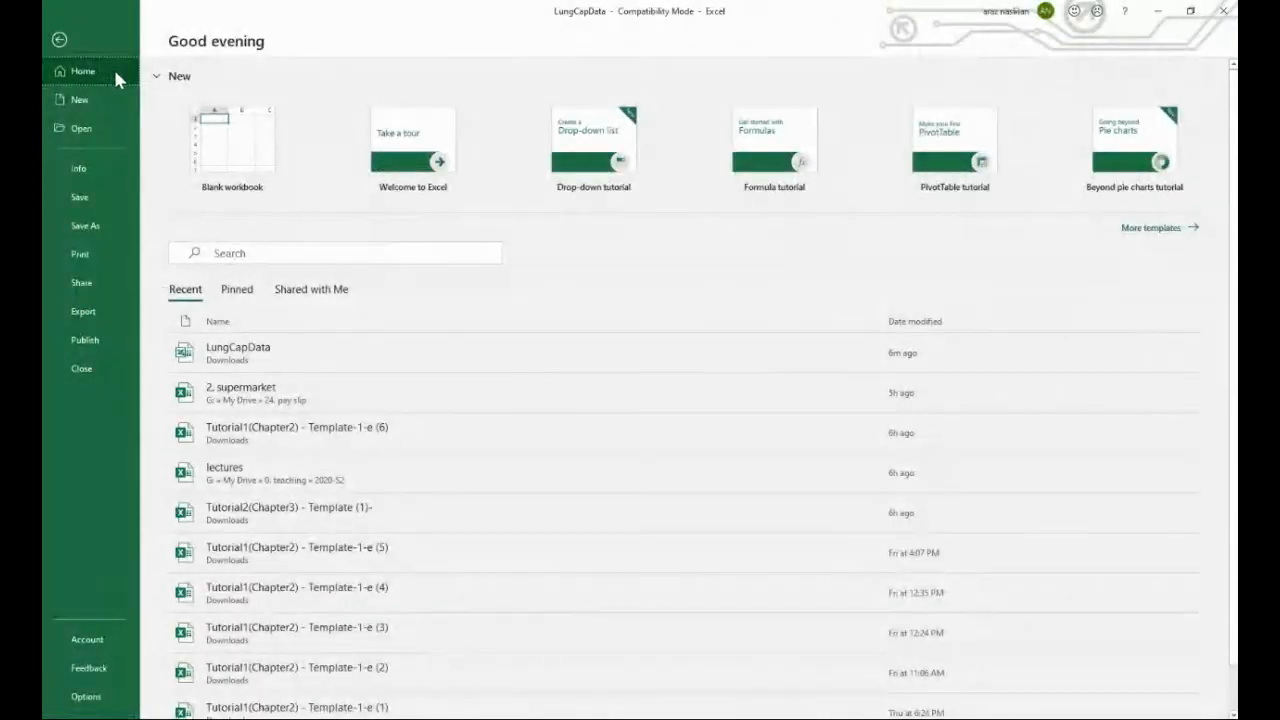
click(87, 700)
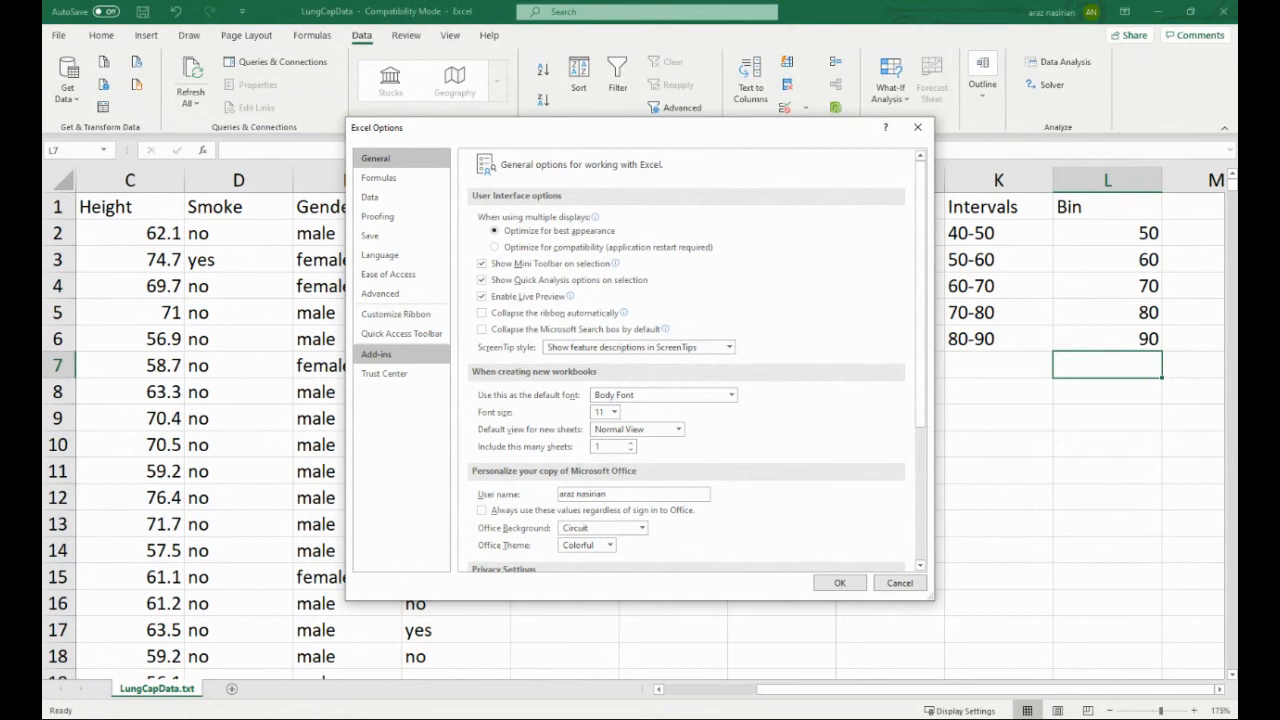
click(376, 354)
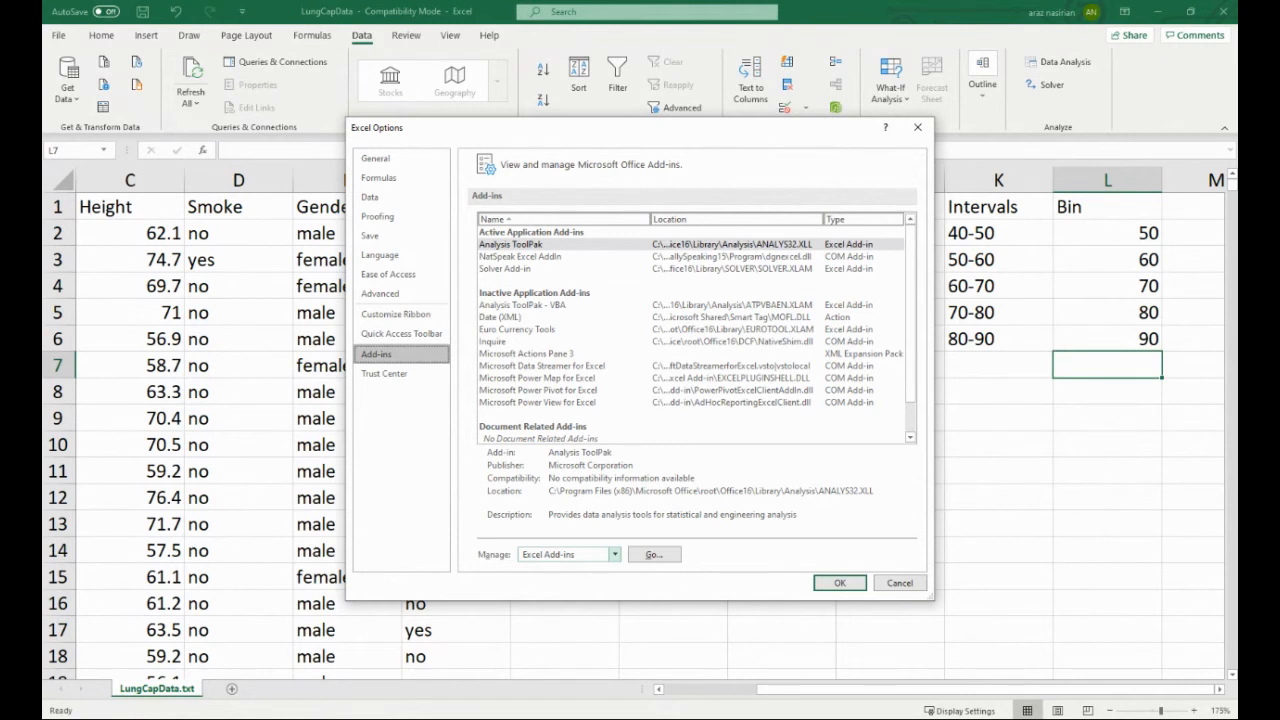
click(615, 554)
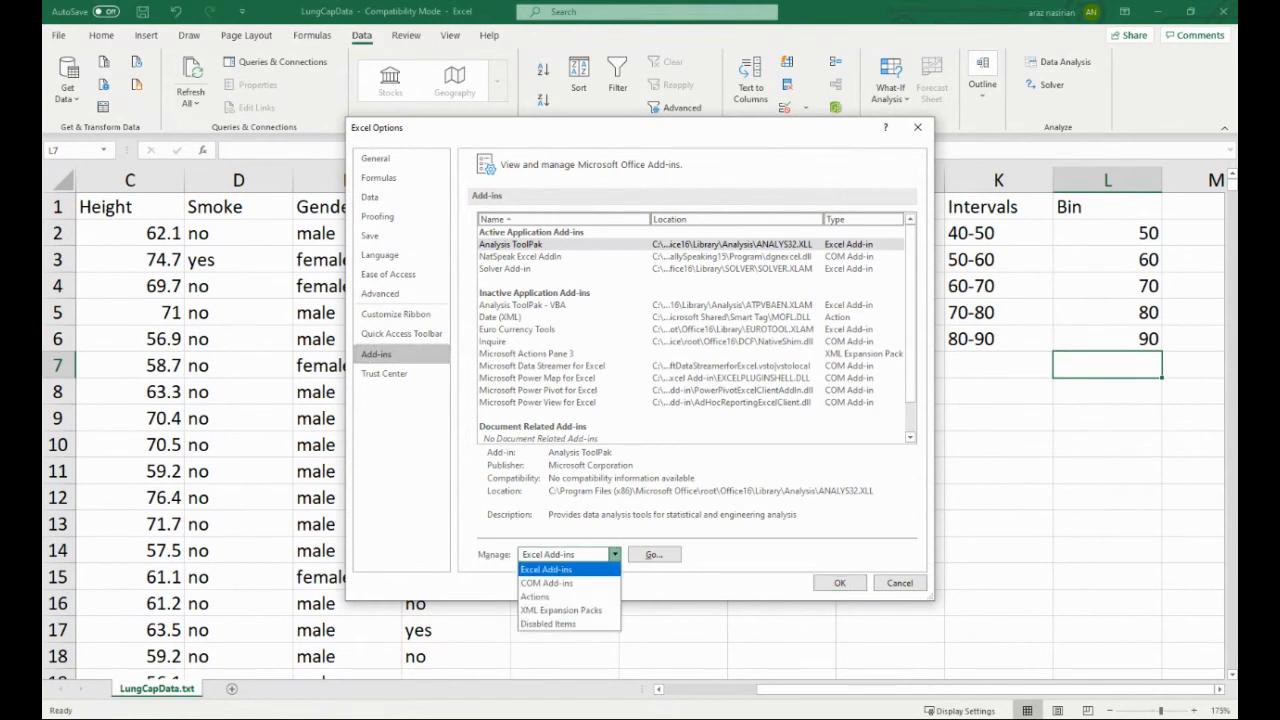
click(546, 569)
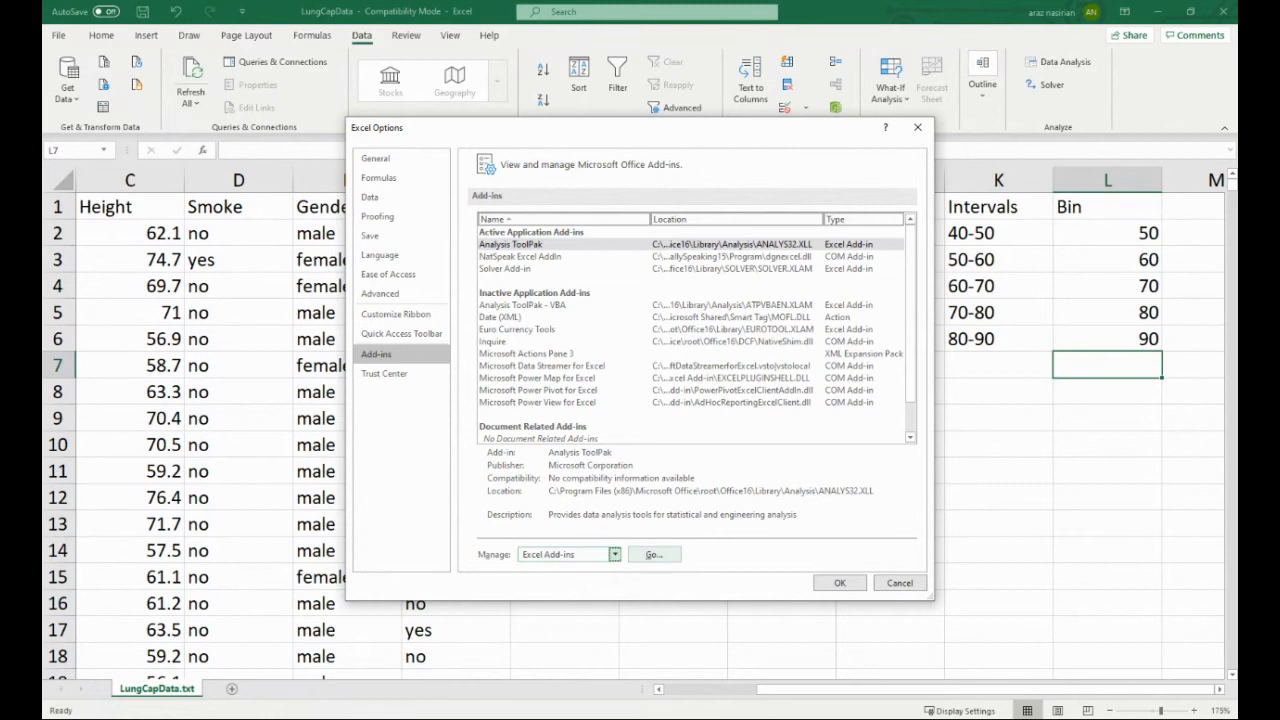
click(654, 554)
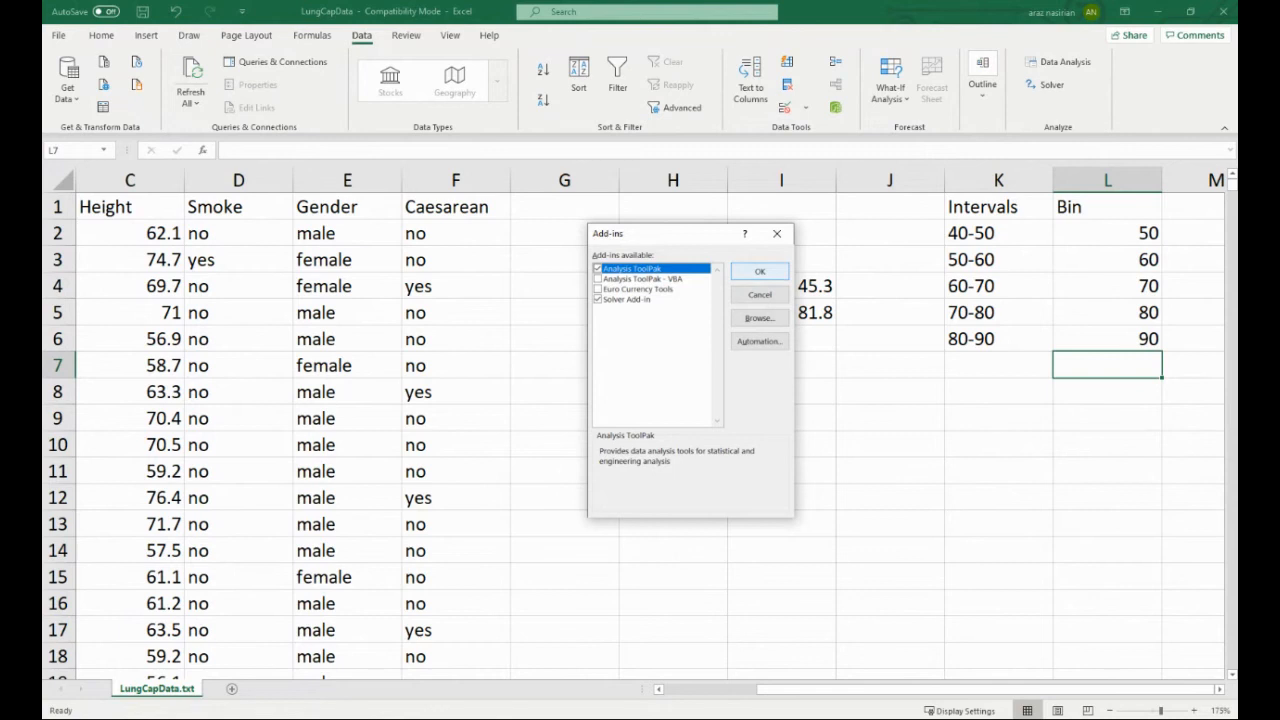
click(759, 271)
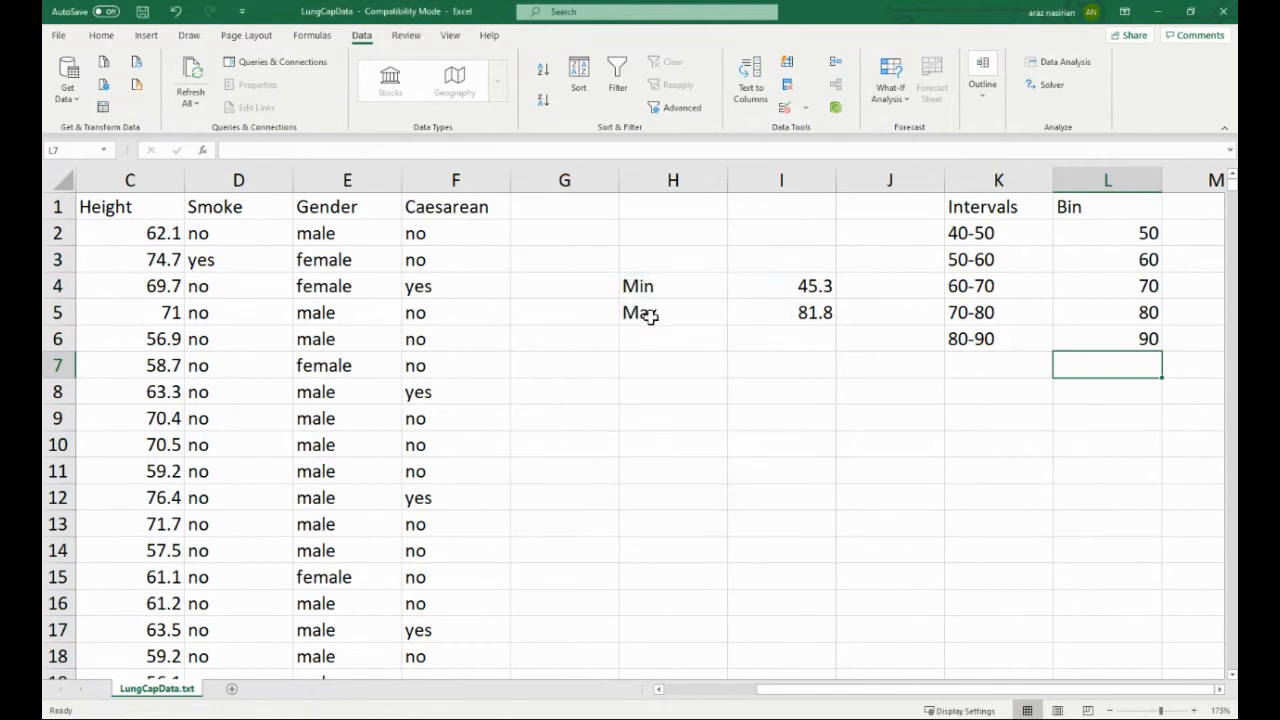
Step: Open the Histogram tool from the Data Analysis tools
click(1066, 64)
key(Up)
key(Up)
key(Up)
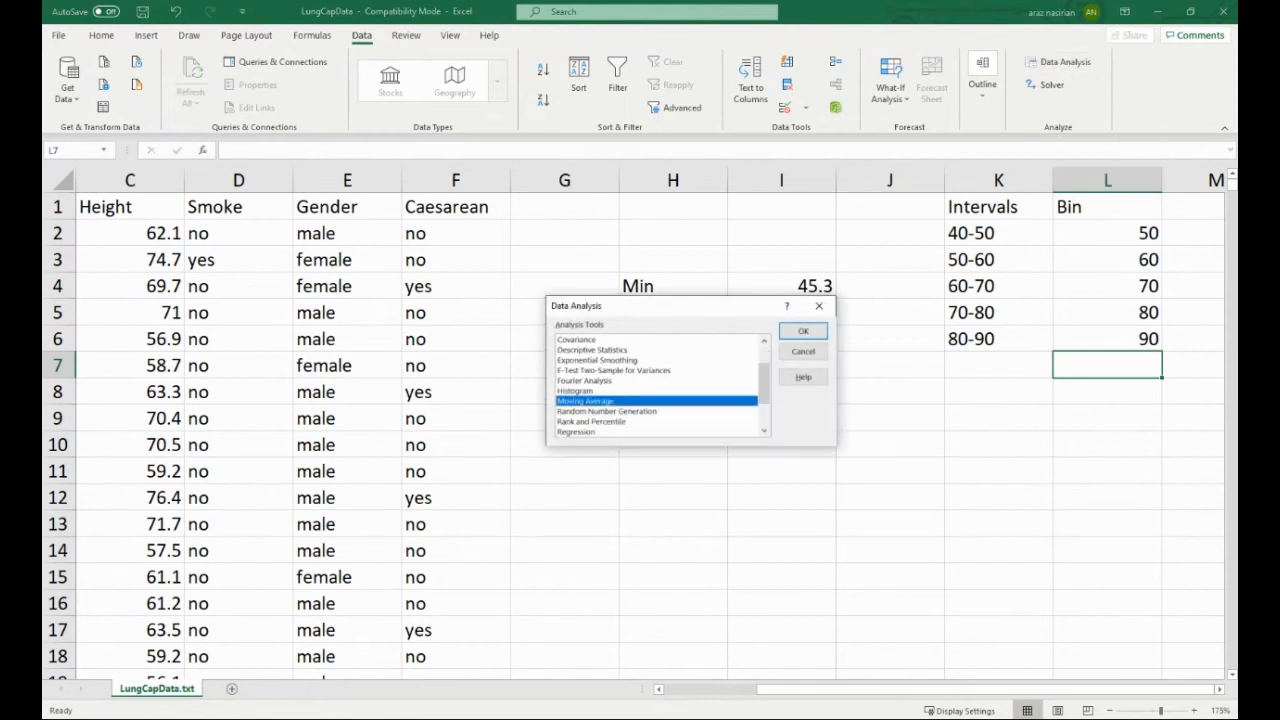
scroll(657, 385, down, 2)
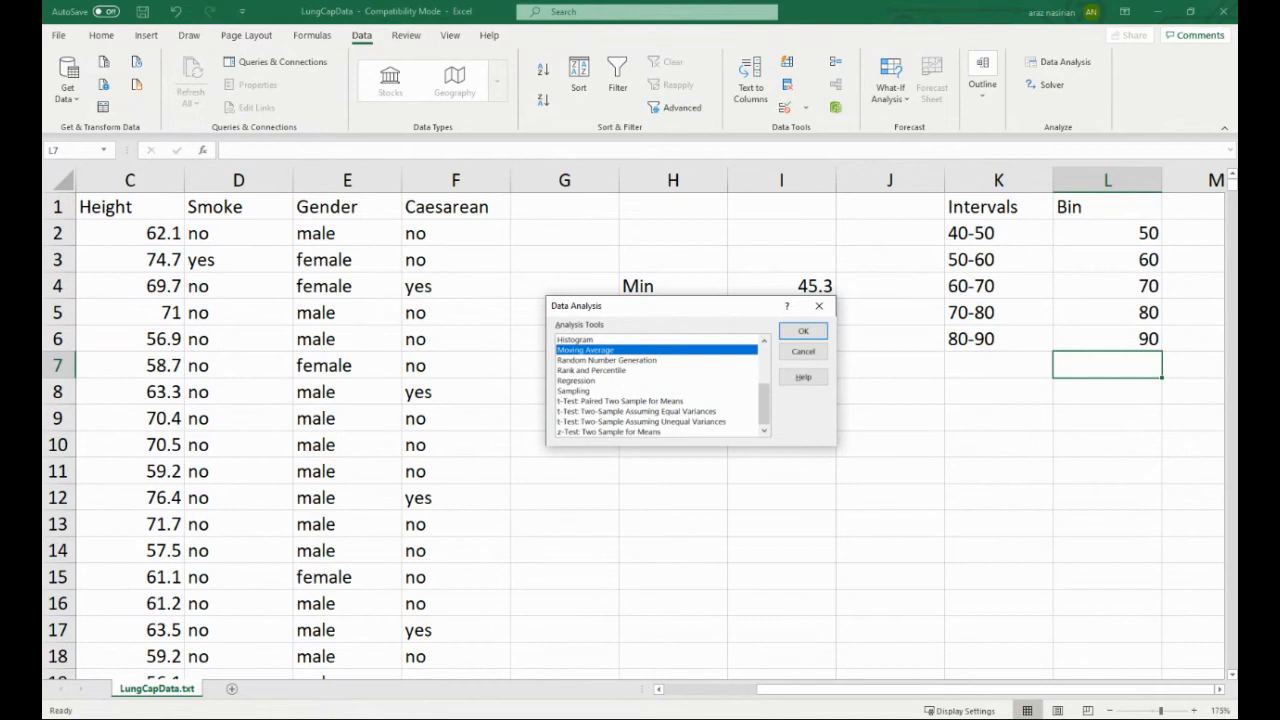
scroll(657, 385, up, 2)
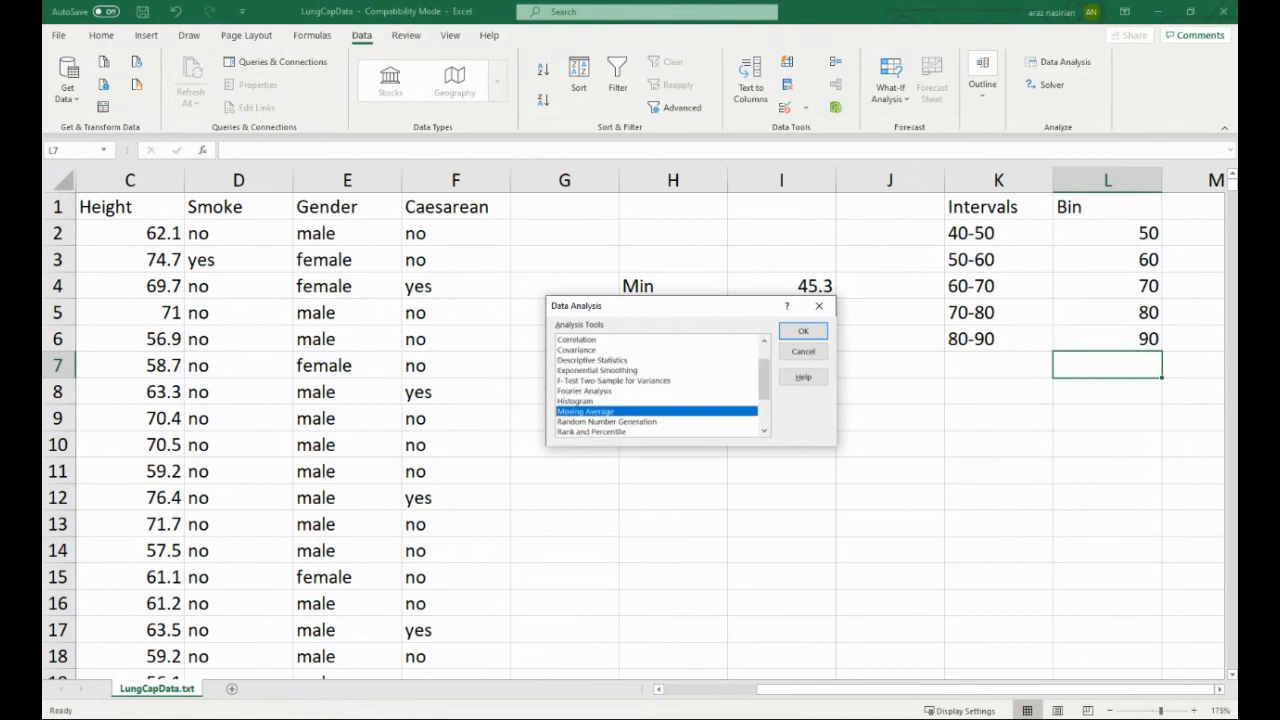
click(576, 401)
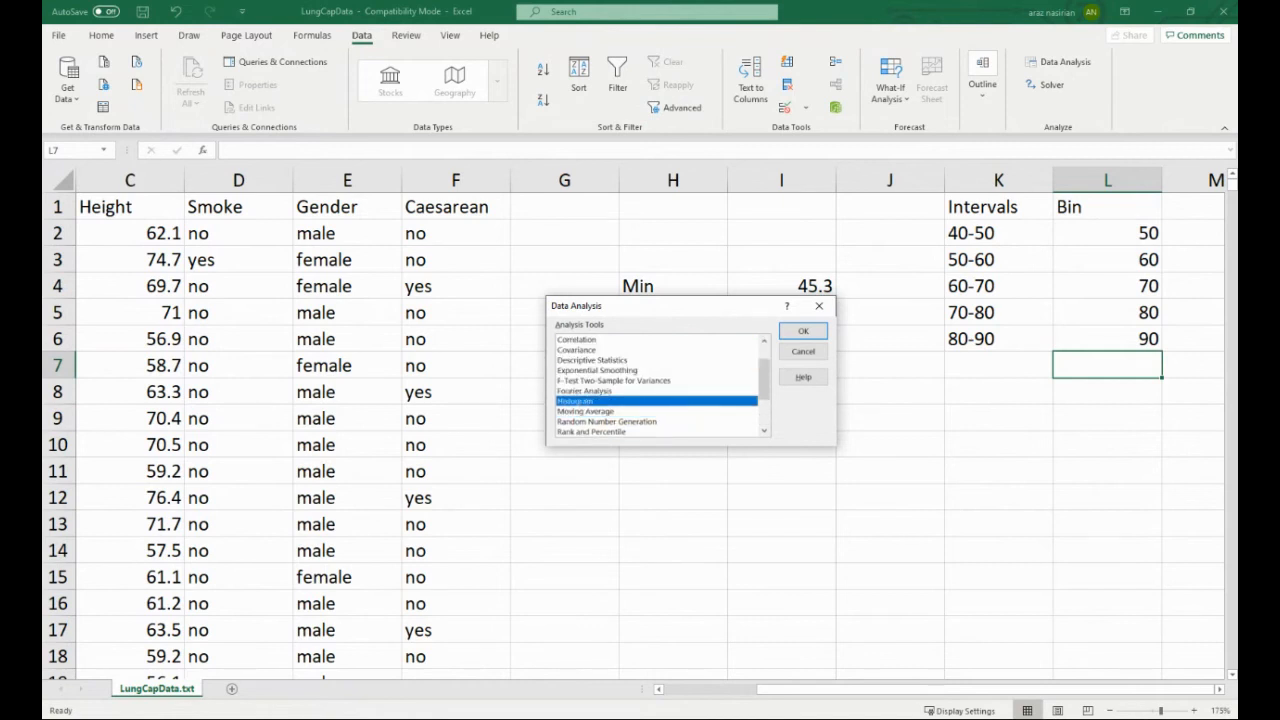
key(Return)
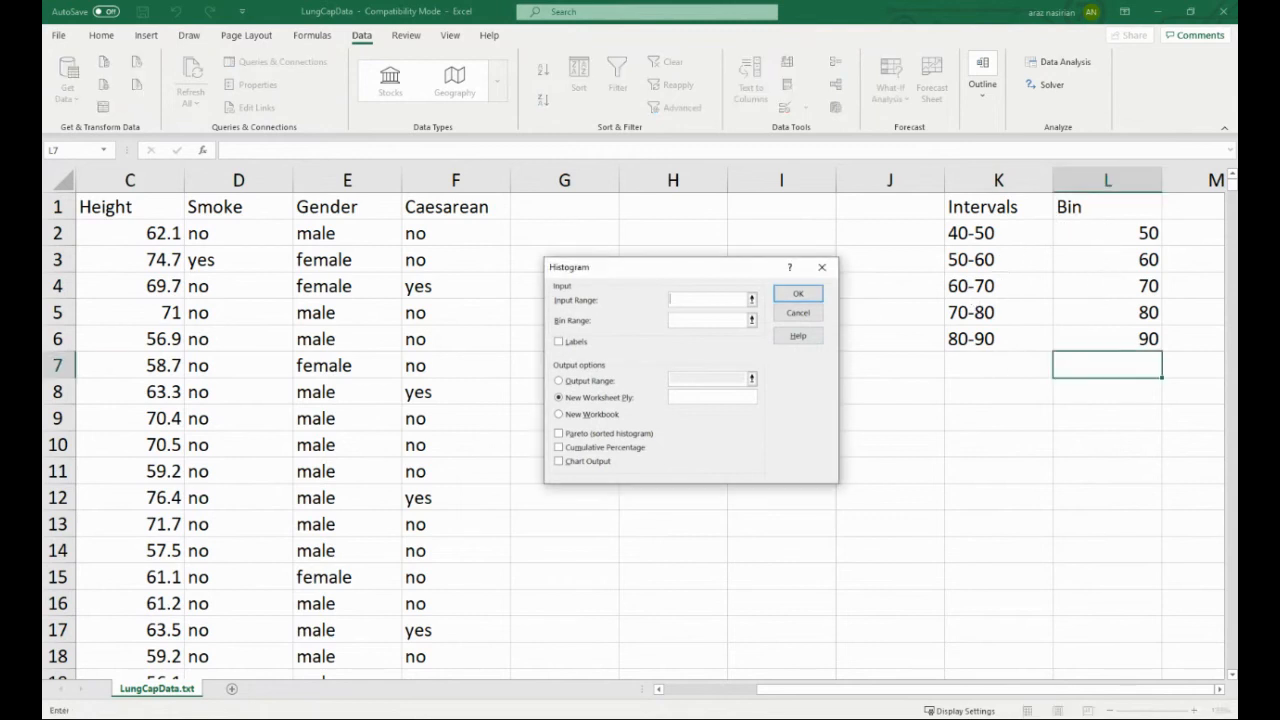
Step: Set the histogram's input range to the Height values in C2:C726
click(136, 233)
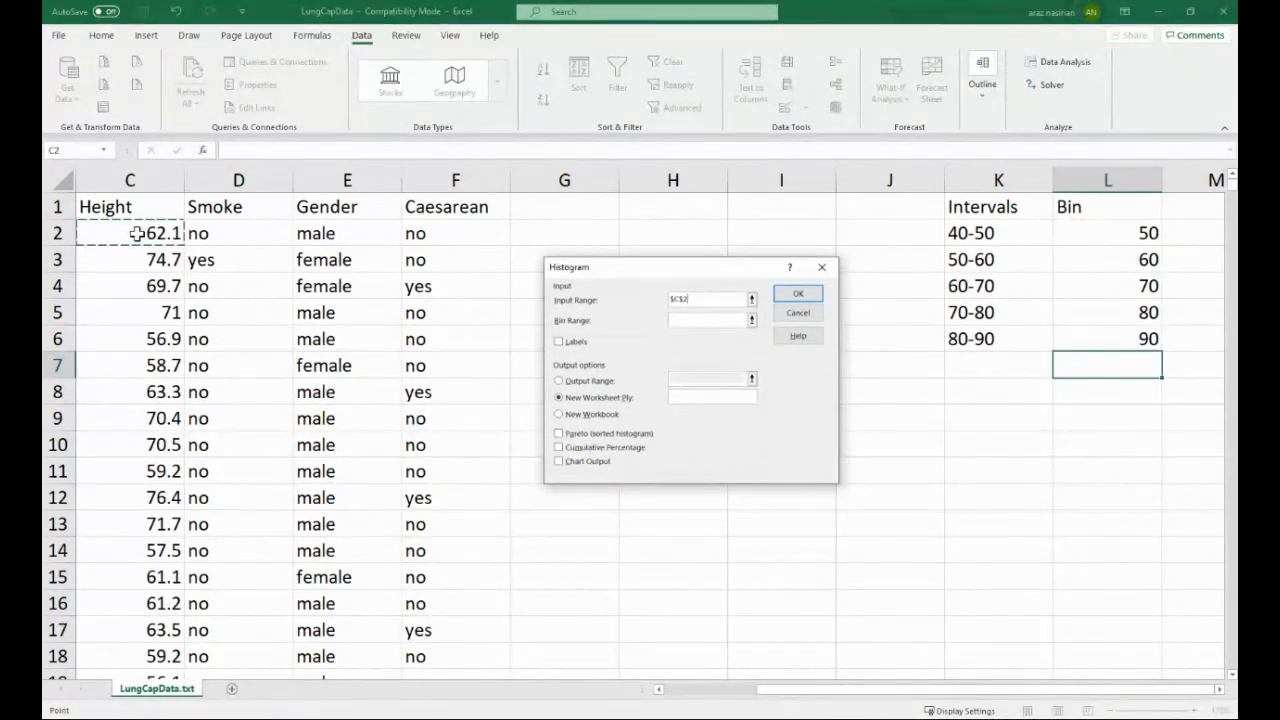
key(ctrl+shift+Down)
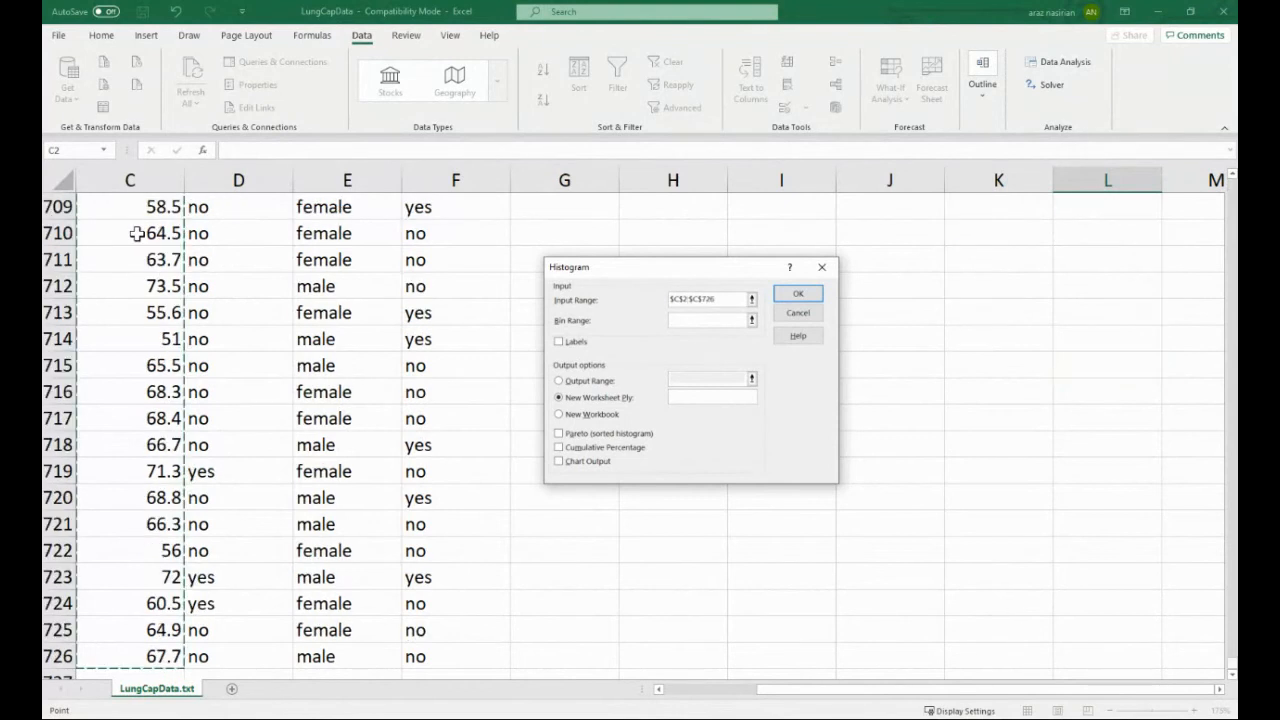
scroll(300, 430, up, 20)
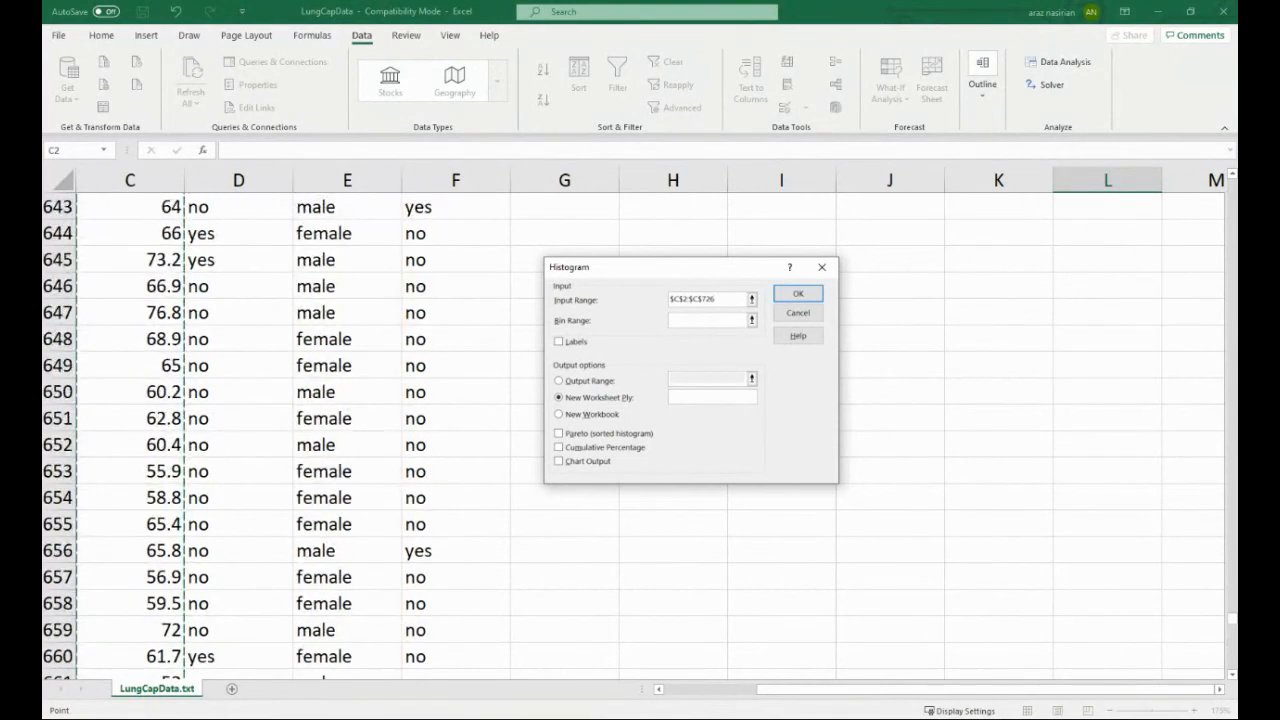
scroll(300, 430, up, 20)
scroll(1180, 403, up, 20)
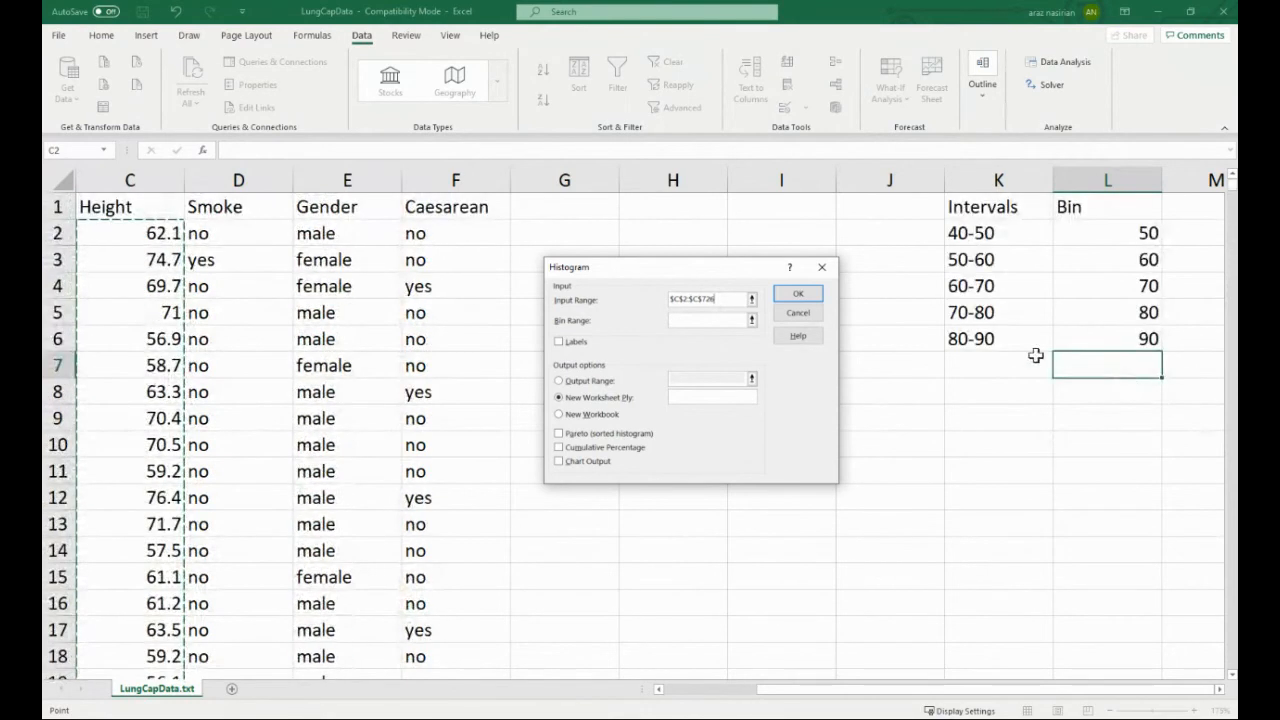
Step: Generate the histogram on a new worksheet with Chart Output enabled, using the bin limits in L2:L6 as the bin range
click(708, 320)
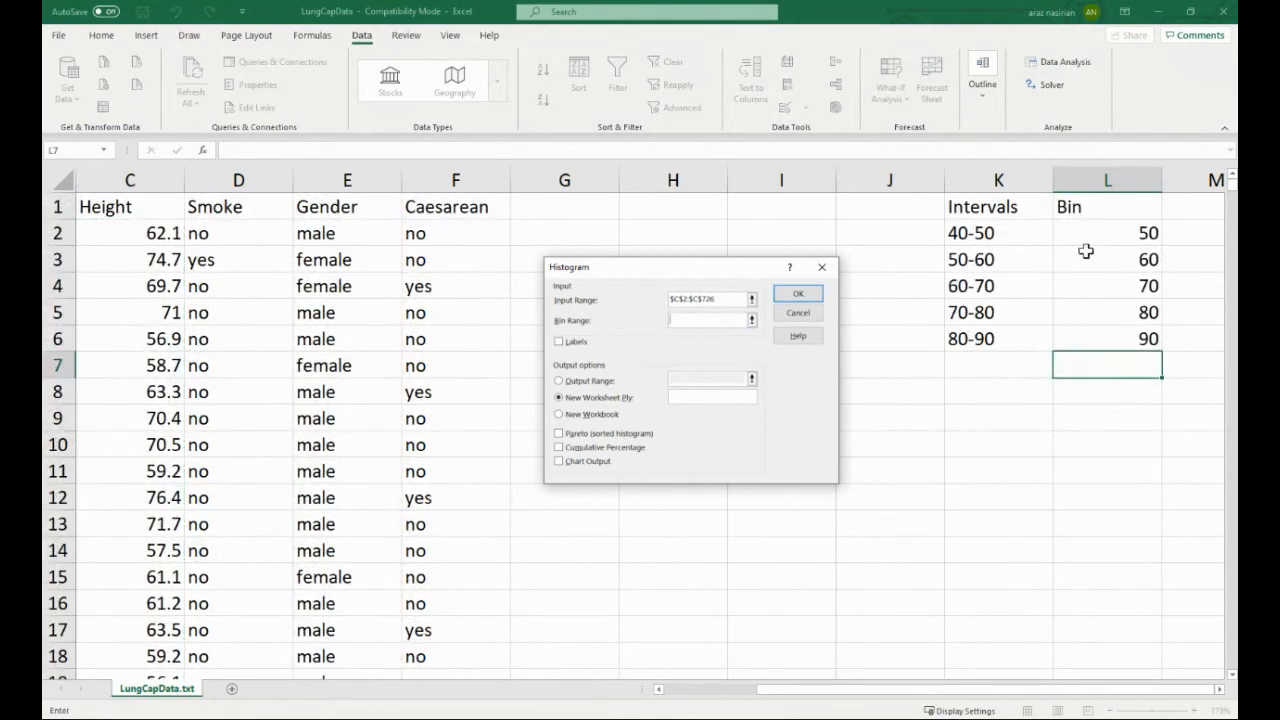
drag(1127, 236, 1122, 330)
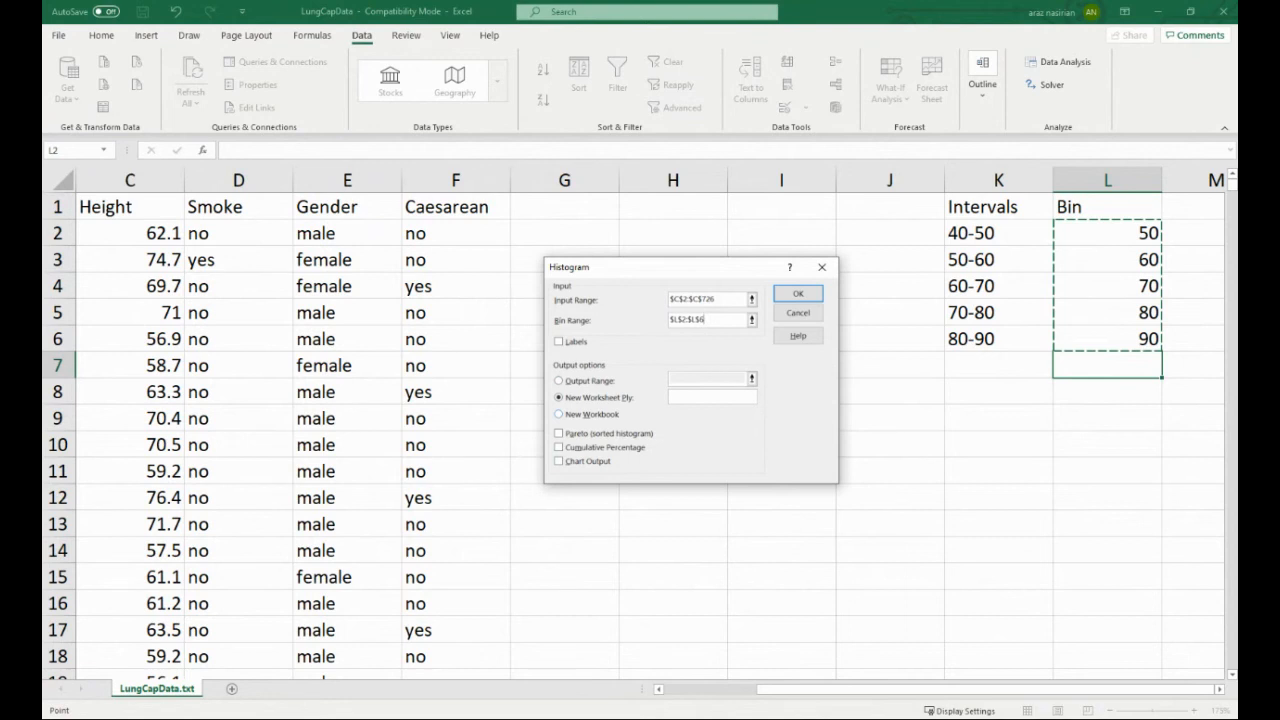
click(559, 461)
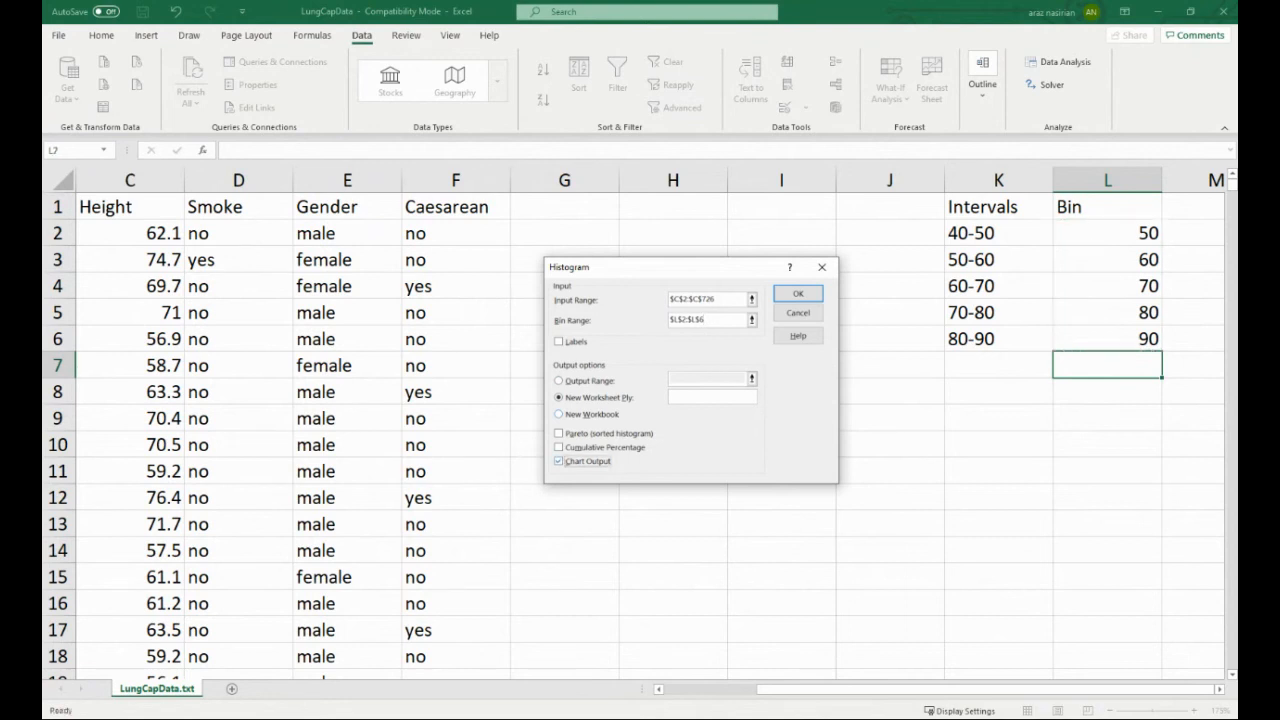
click(792, 294)
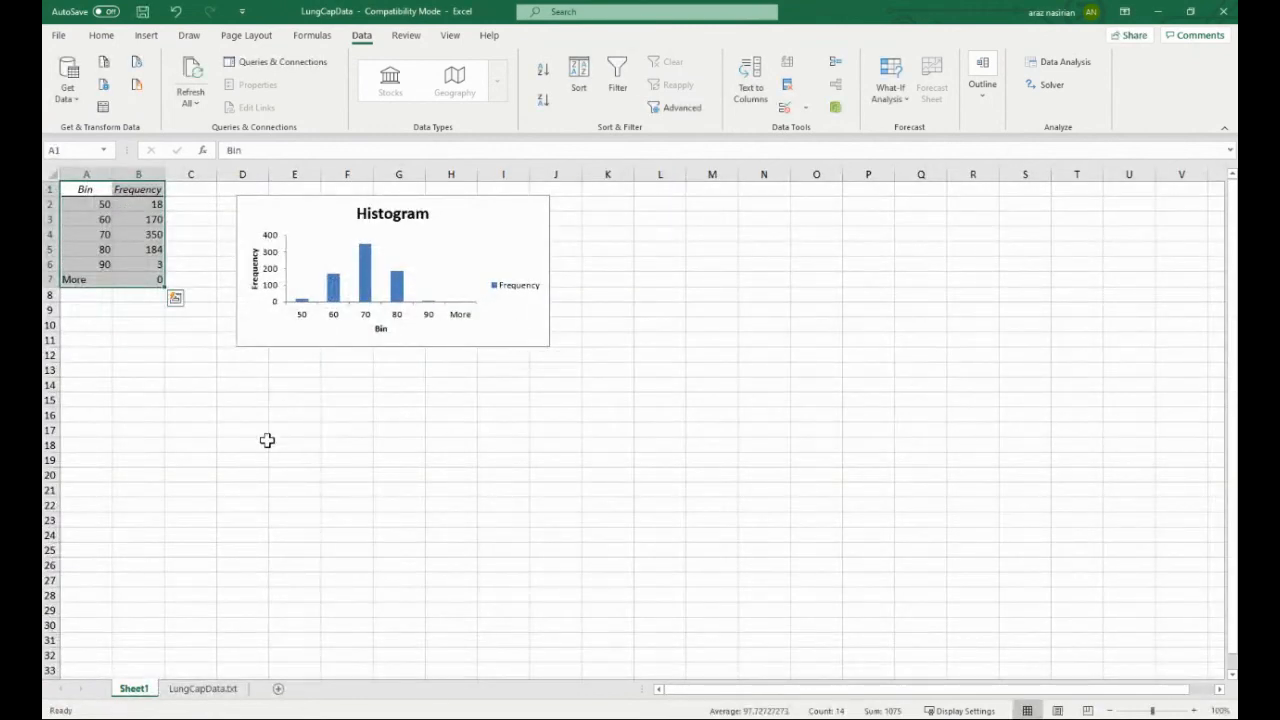
Step: Enlarge the histogram chart, extending its height down to about row 17 and its width into column L
scroll(248, 472, up, 2)
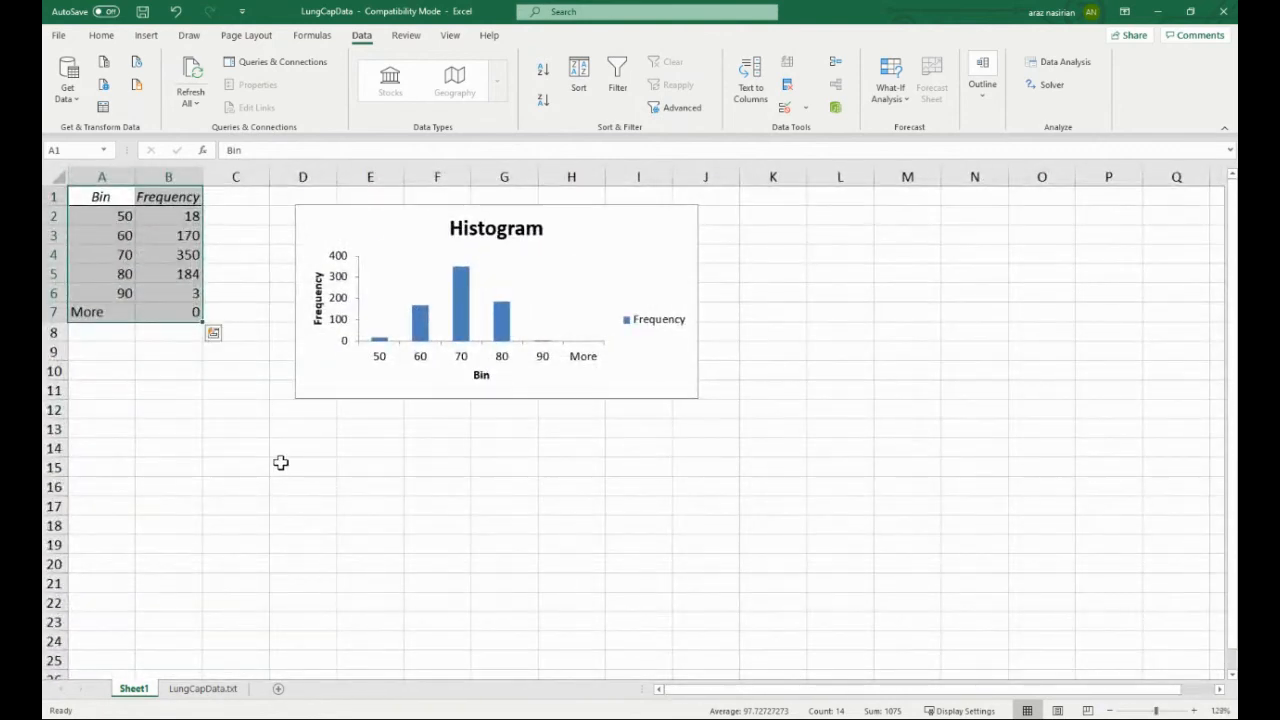
click(360, 378)
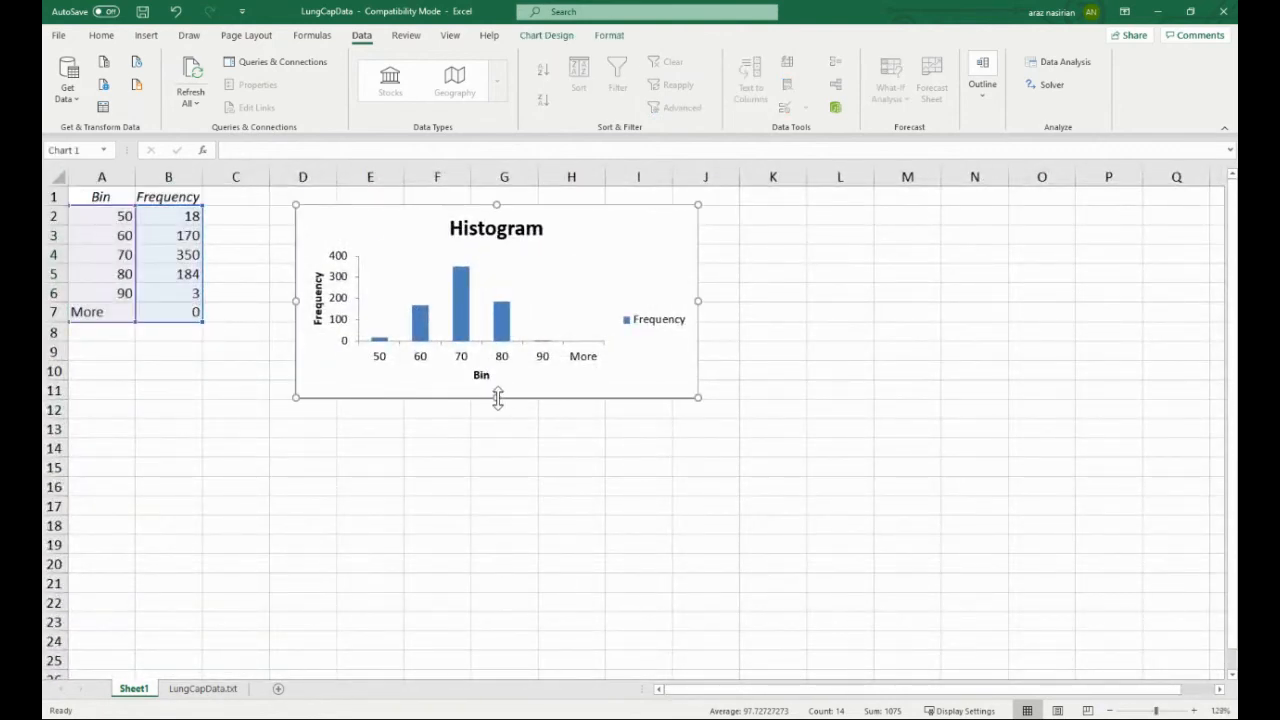
drag(497, 397, 493, 518)
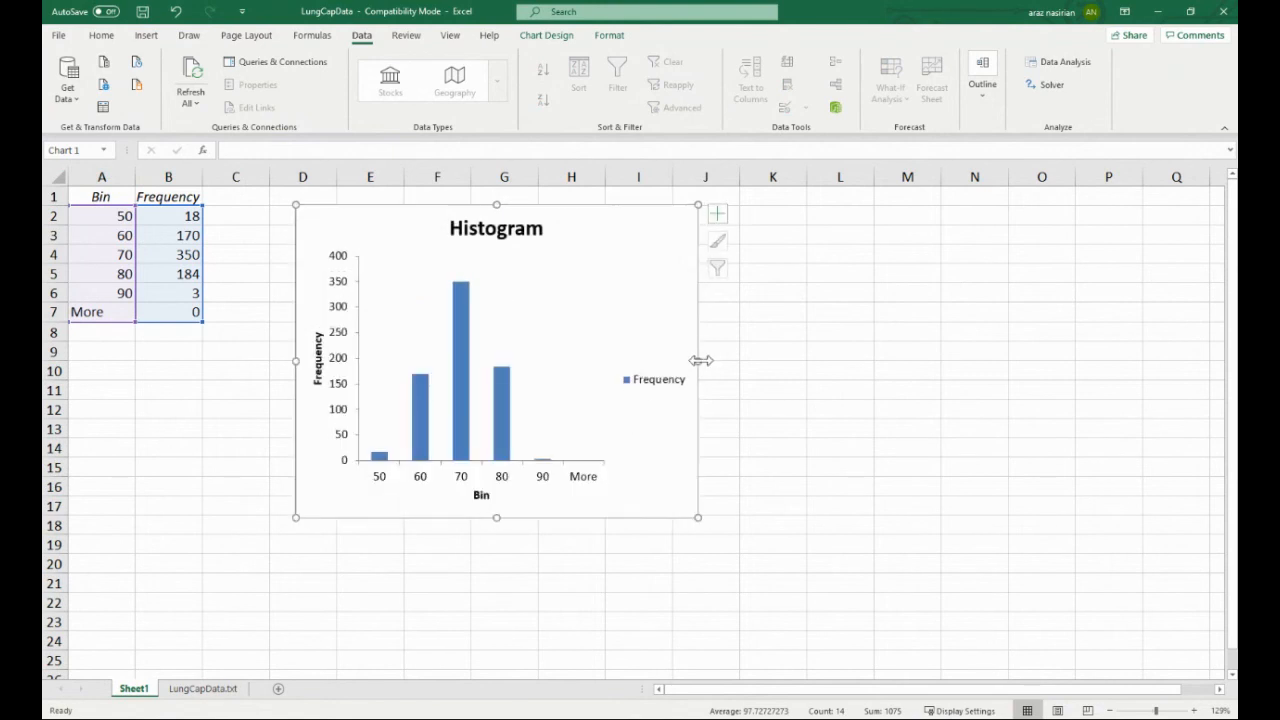
drag(700, 358, 831, 356)
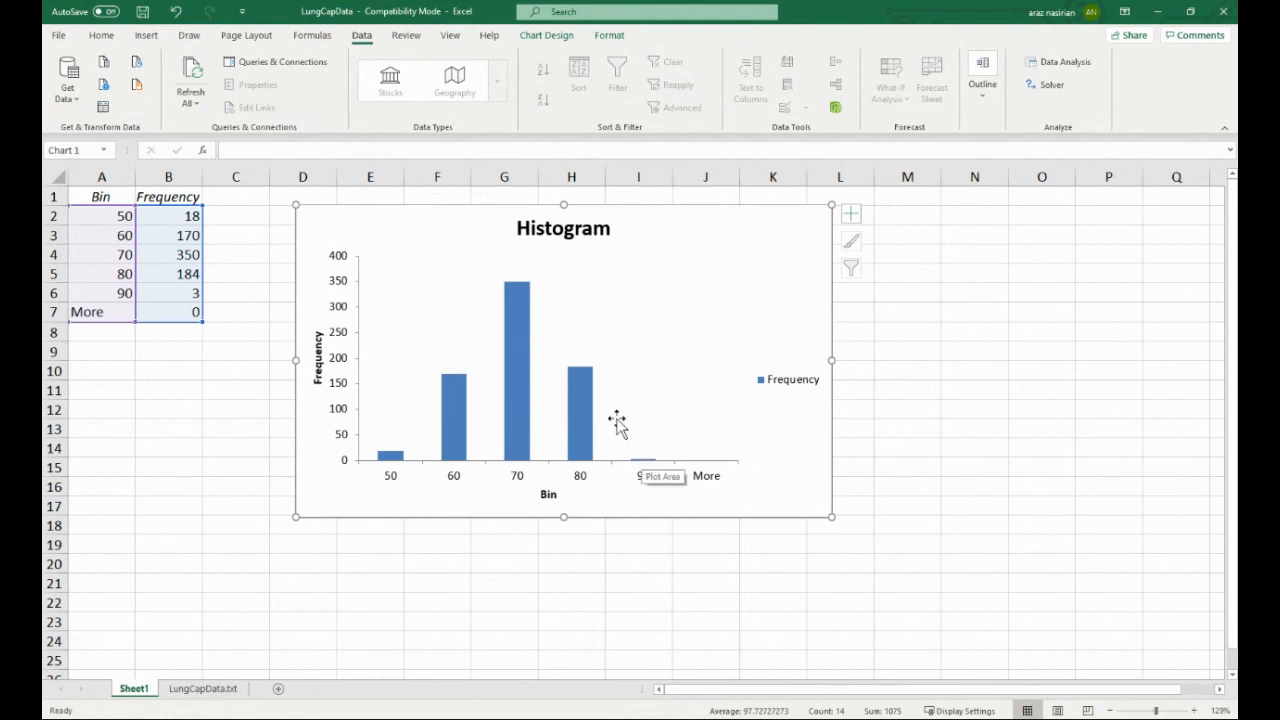
Step: Delete the Histogram title and the Frequency legend from the chart
click(565, 236)
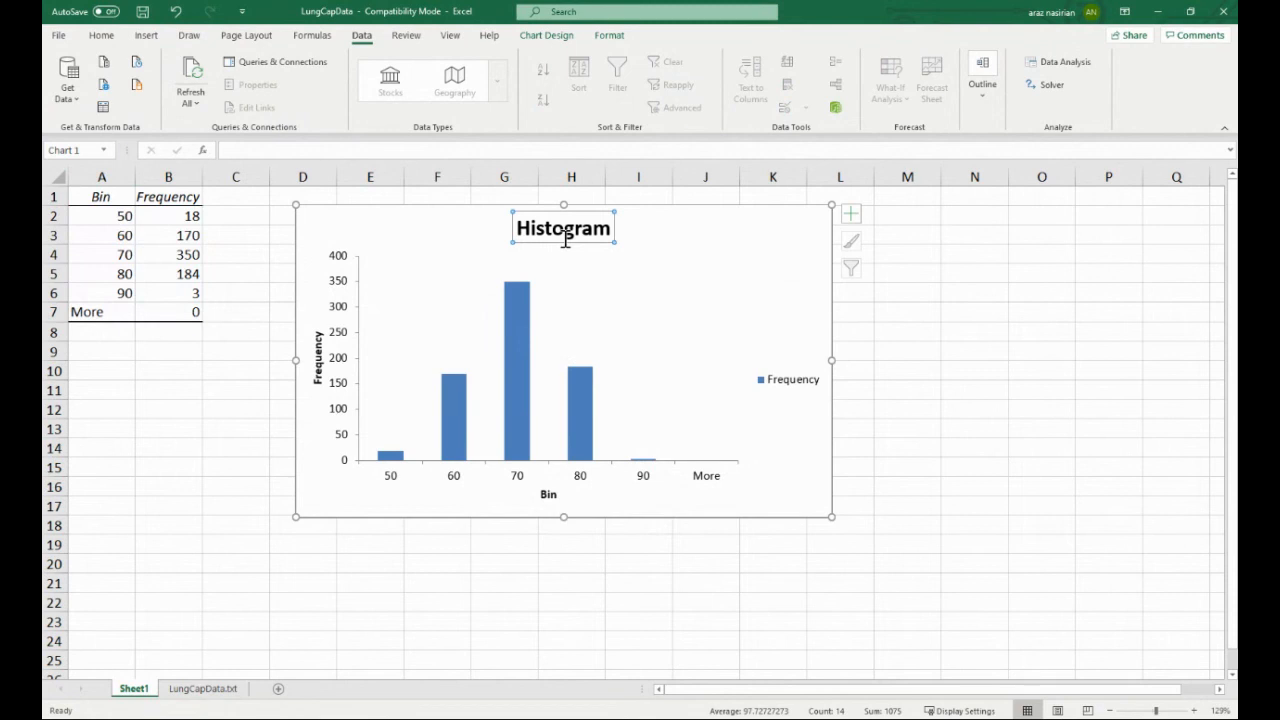
key(Delete)
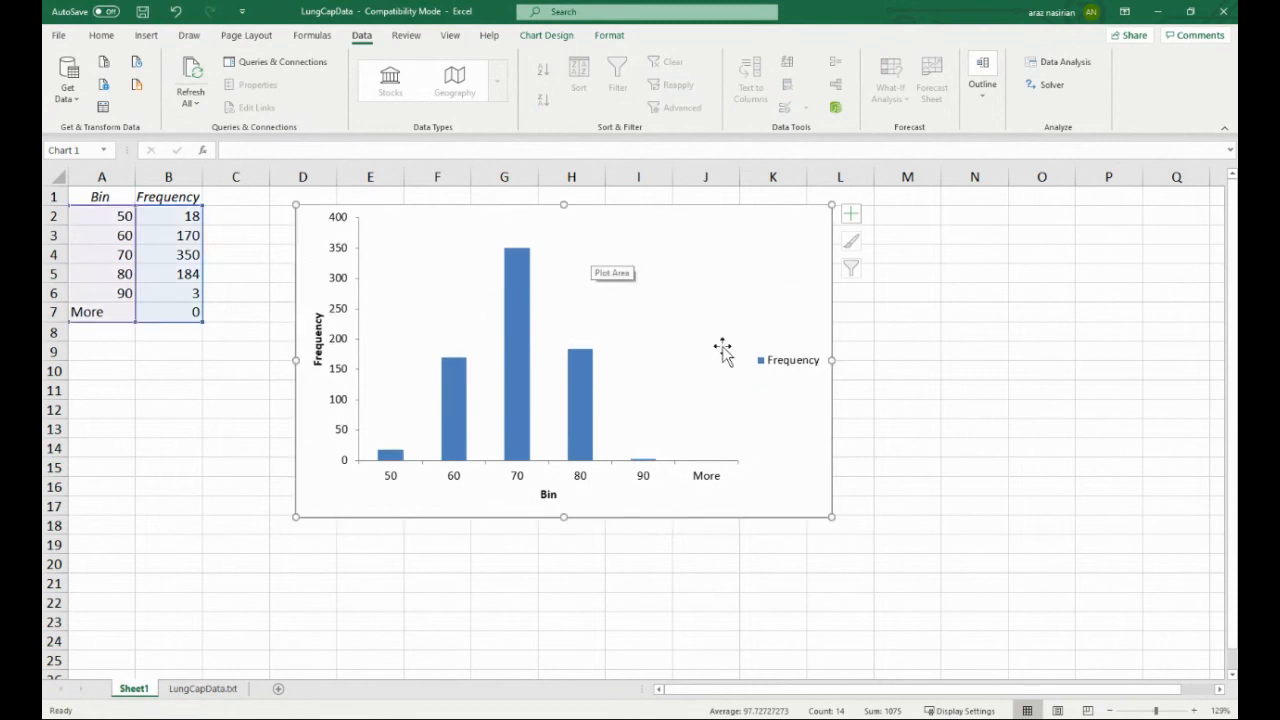
click(791, 368)
key(Delete)
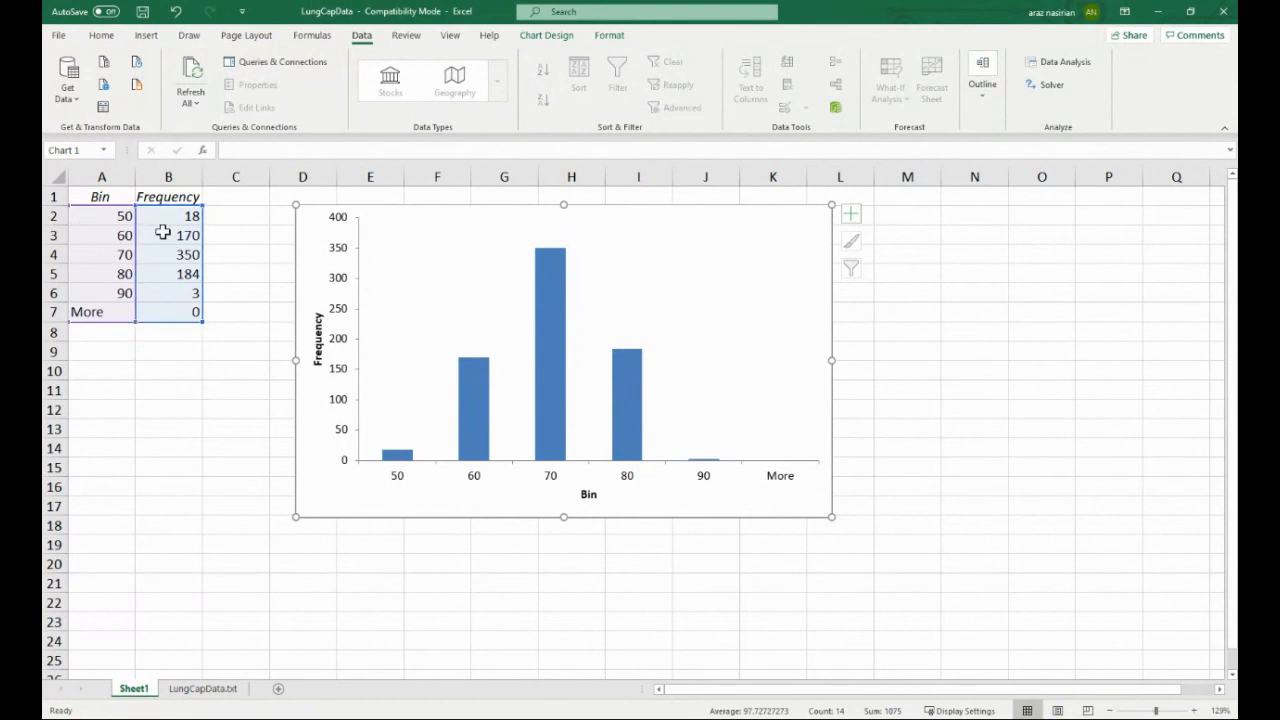
click(56, 311)
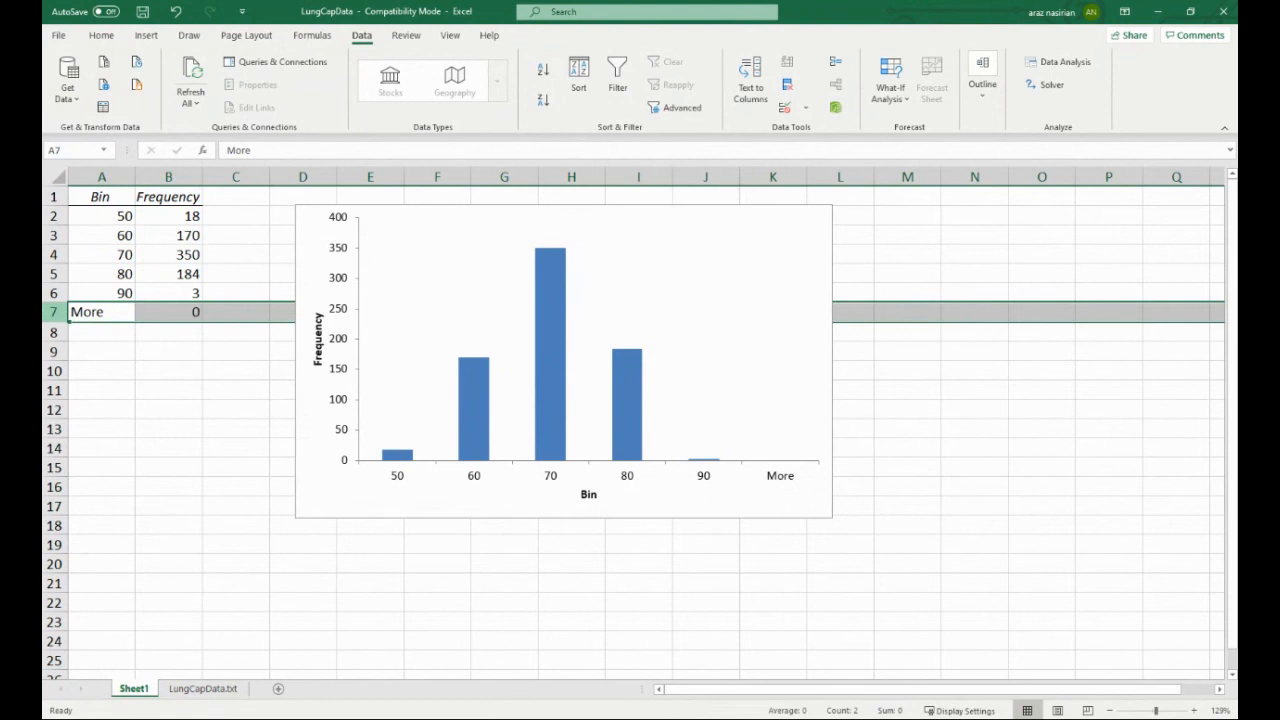
right_click(47, 316)
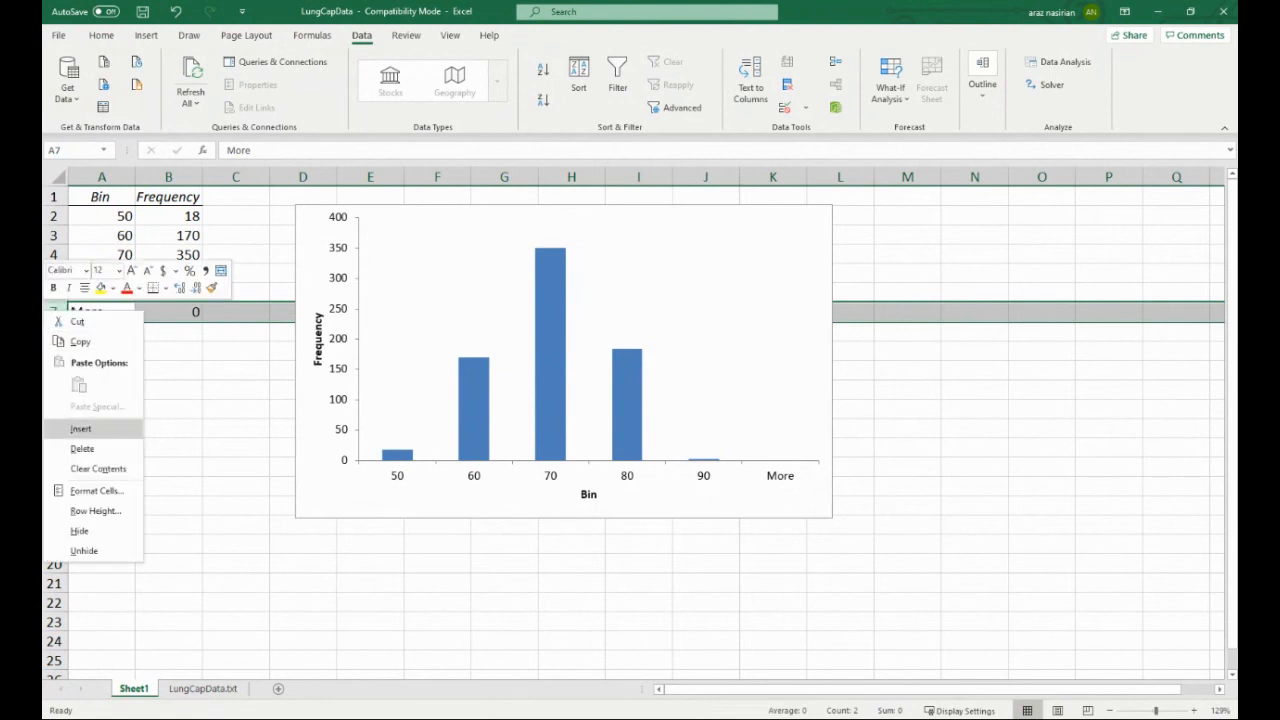
click(88, 427)
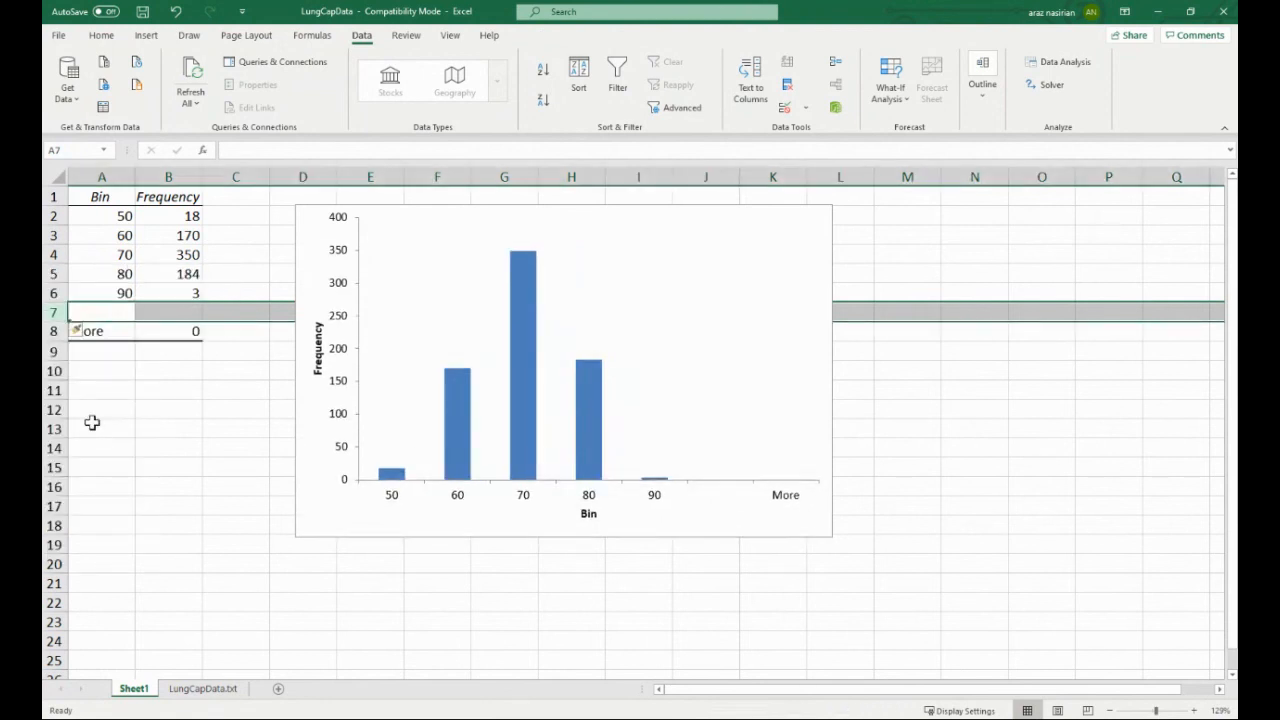
key(ctrl+z)
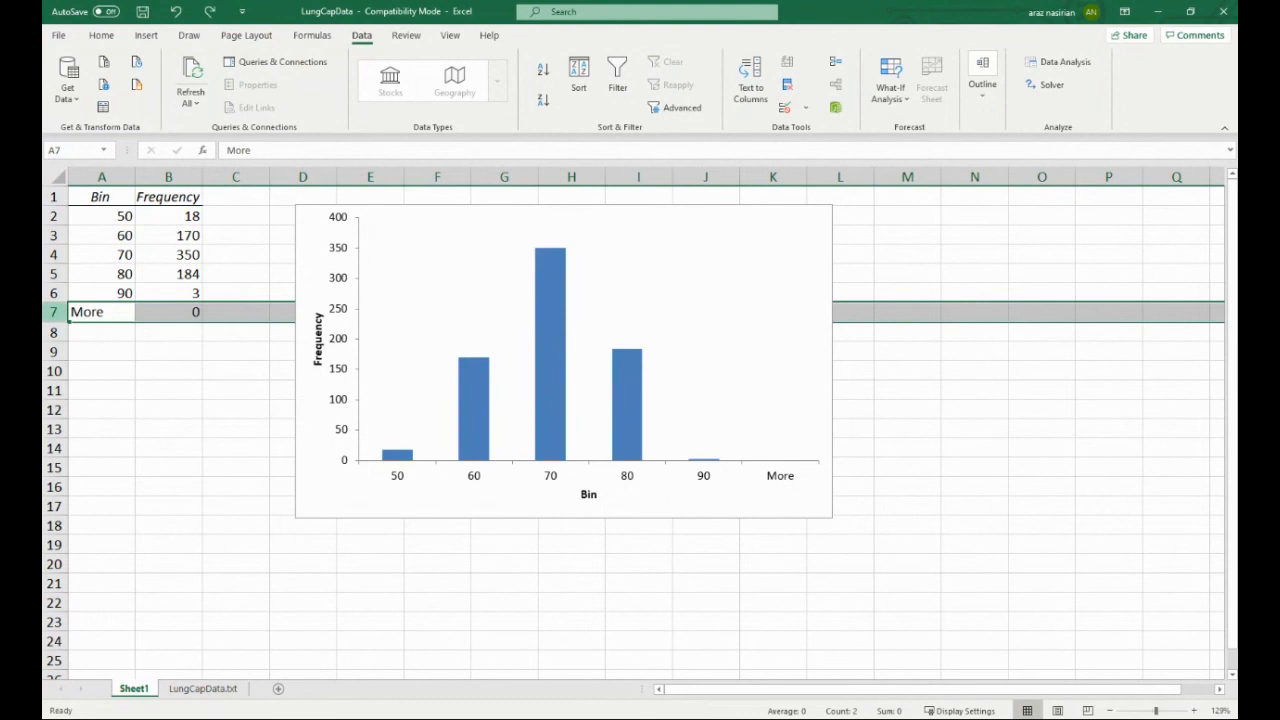
Step: Delete row 7, which holds the More category, from the frequency table
right_click(47, 312)
click(95, 446)
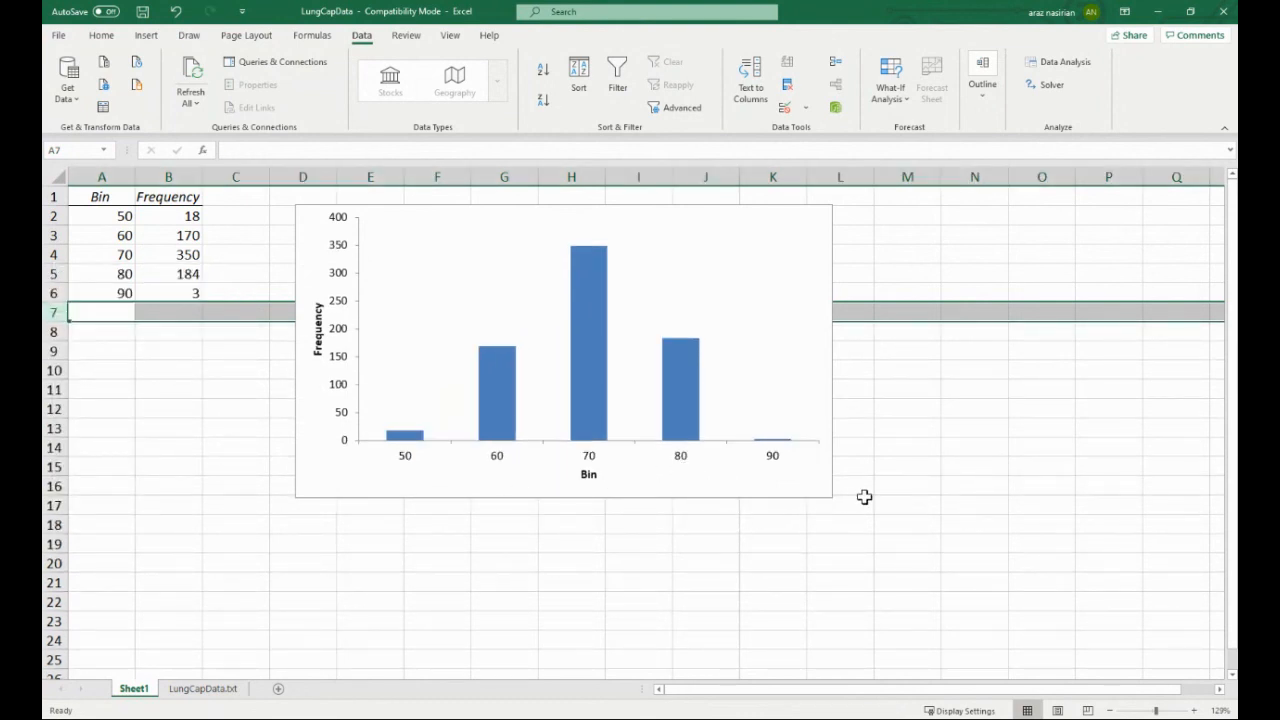
Step: Set the gap width of the chart's Frequency series to 0% and deselect the chart
click(752, 490)
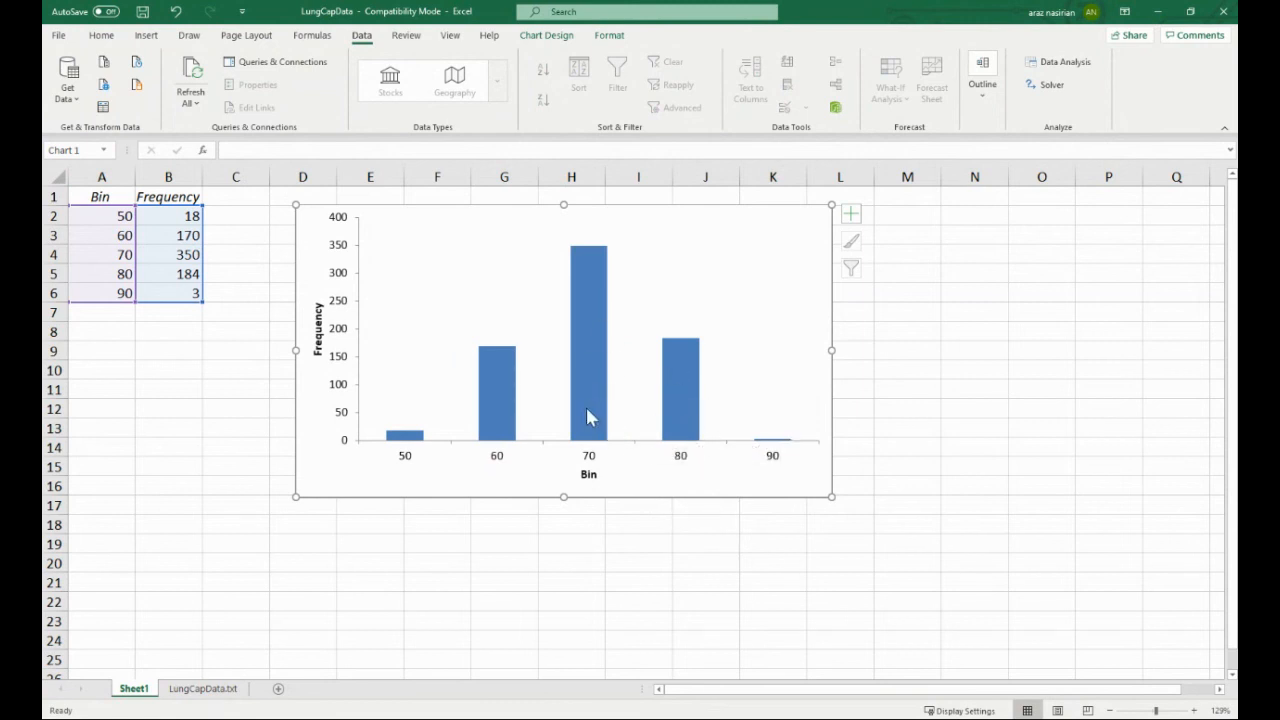
mouse_move(589, 403)
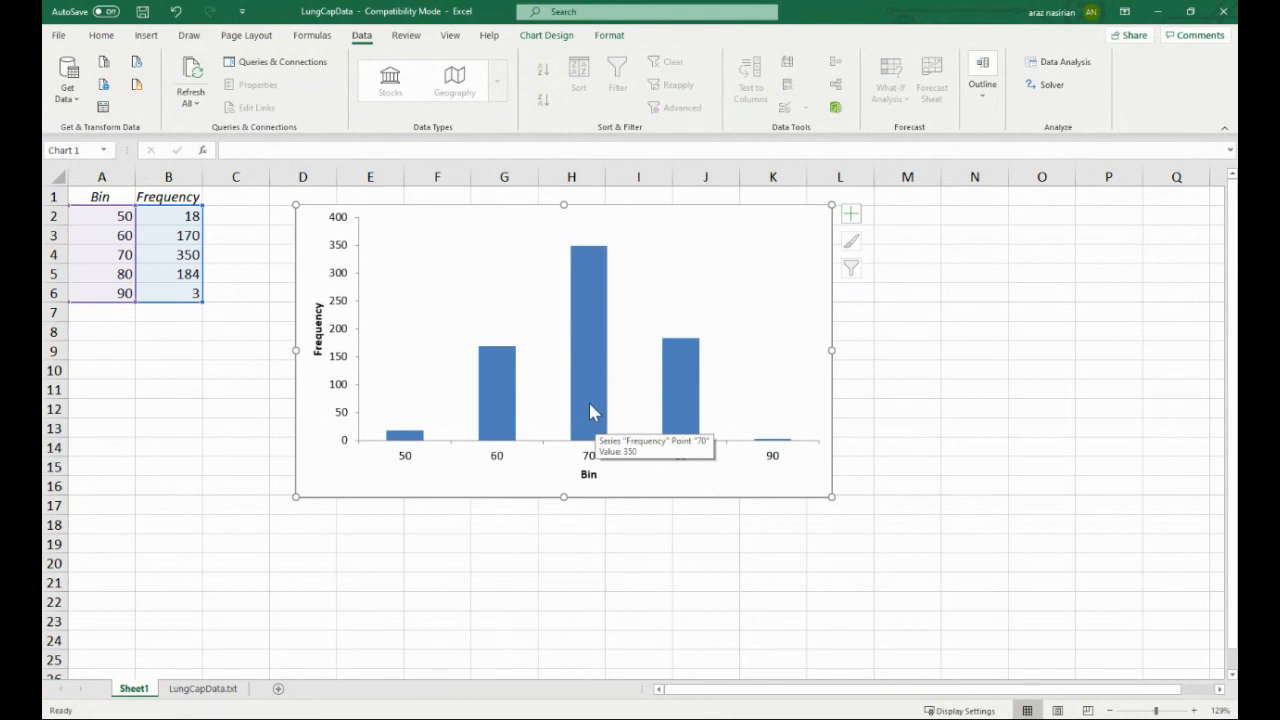
double_click(589, 406)
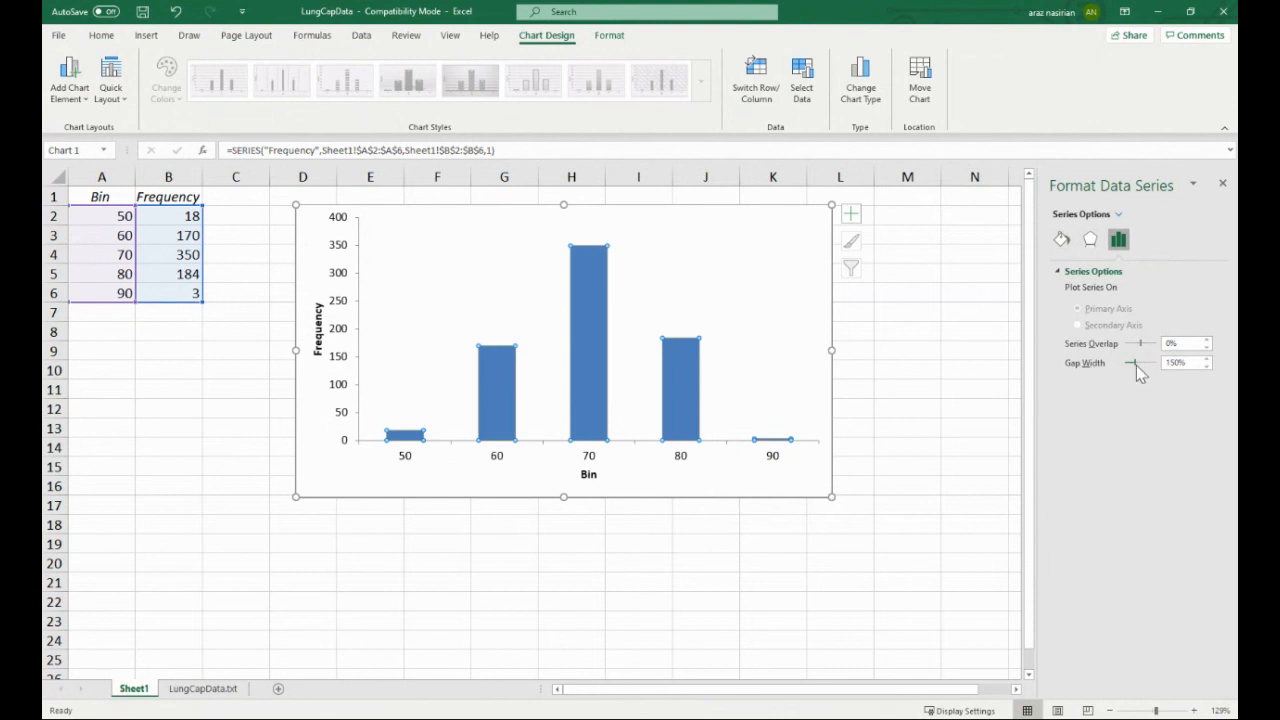
drag(1137, 366, 1138, 364)
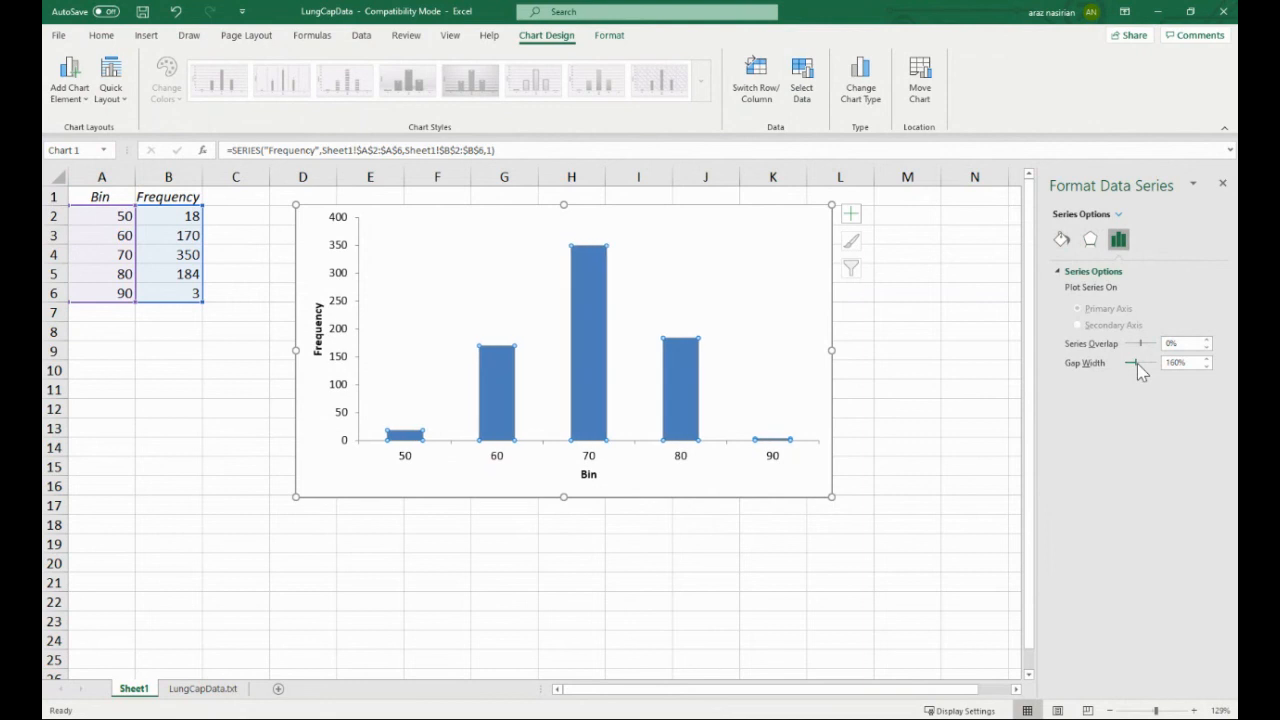
drag(1137, 363, 1123, 370)
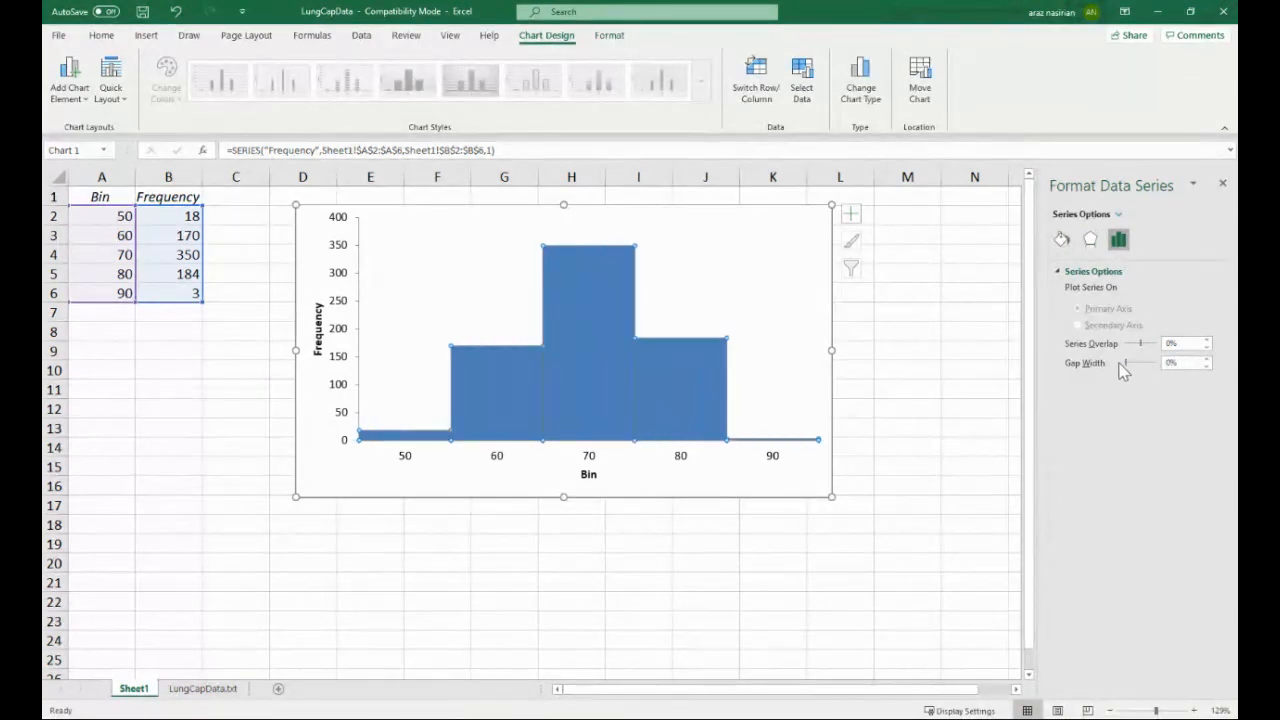
click(763, 483)
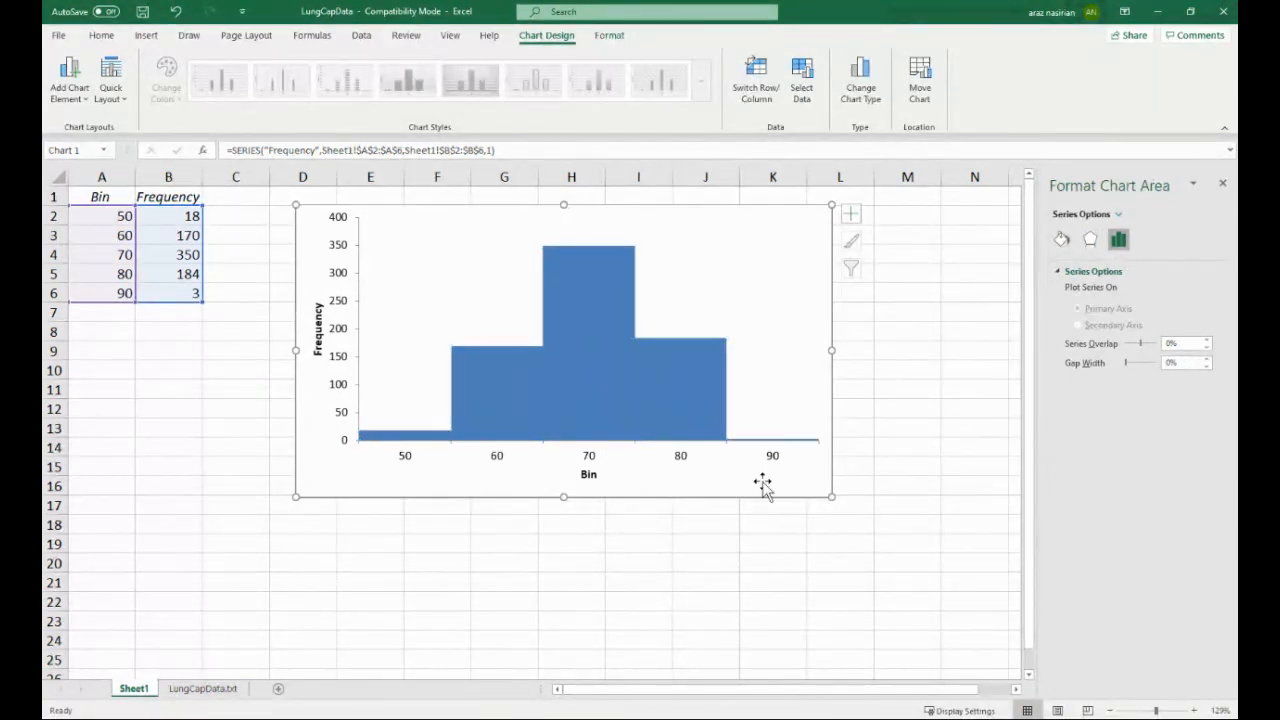
click(709, 584)
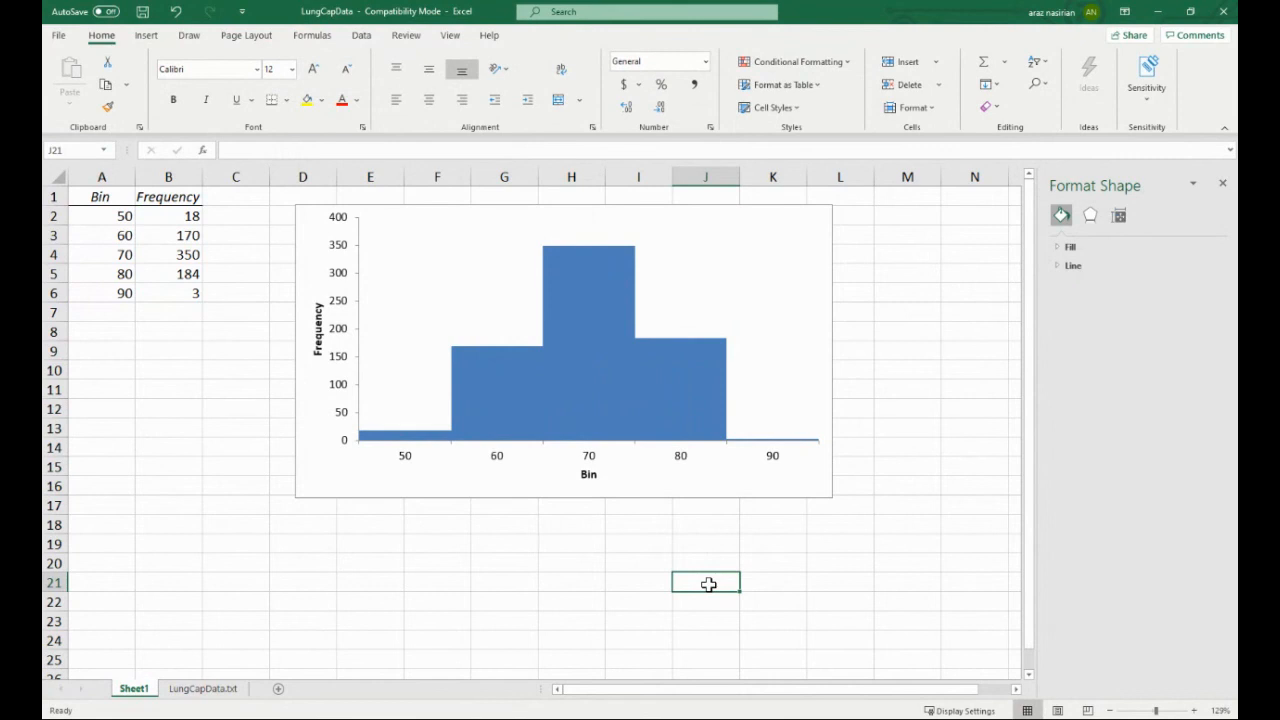